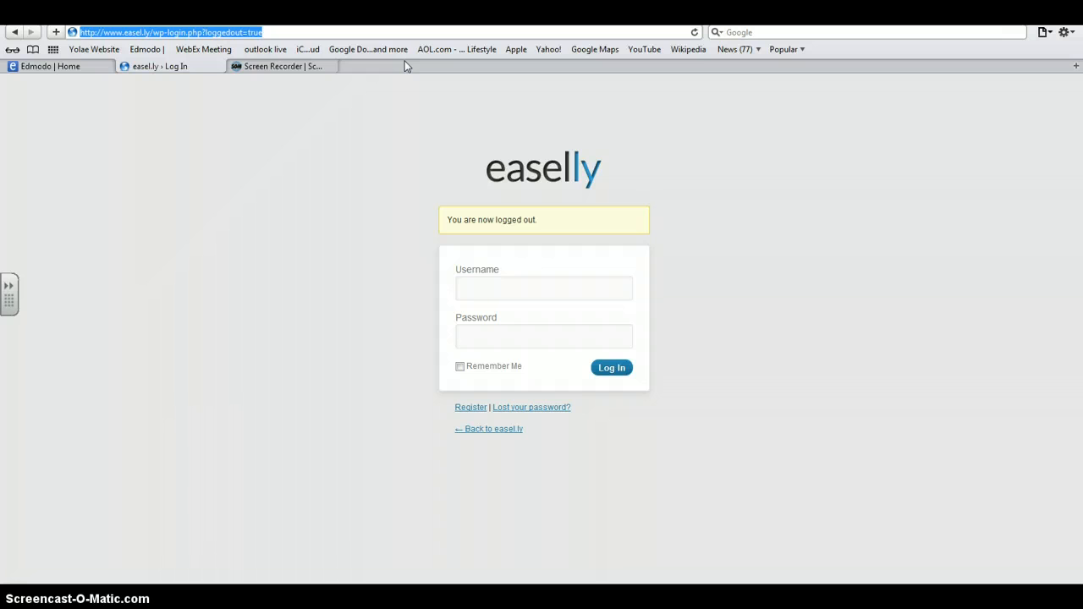
- Go to the easel.ly website and bring up its new account registration form
text(easel.ly)
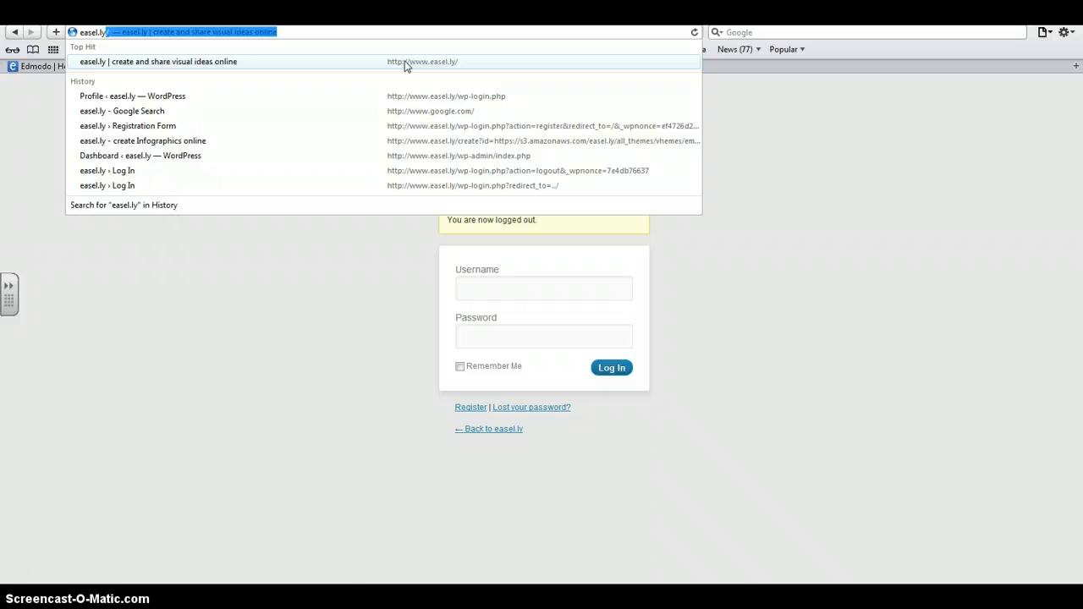
click(405, 62)
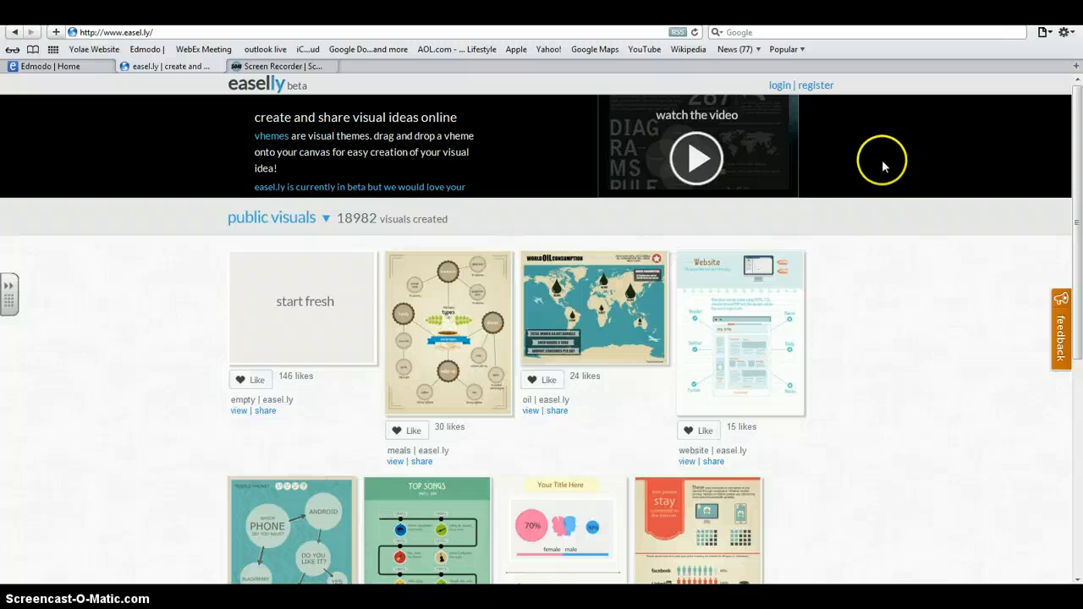
click(815, 86)
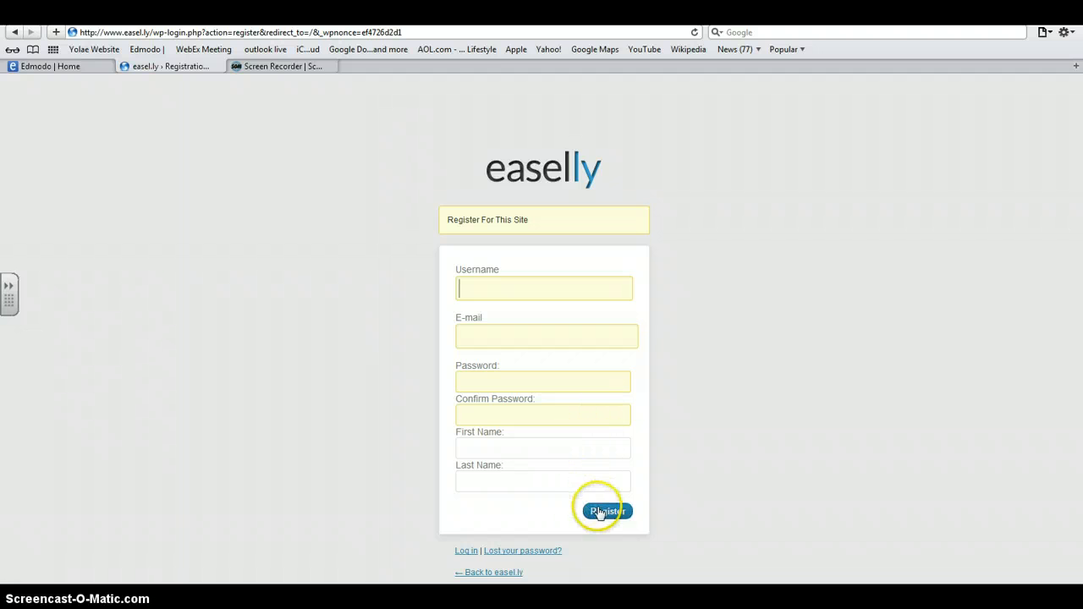
- Log in to easel.ly with the account username and password, and return to the site's home page
click(465, 551)
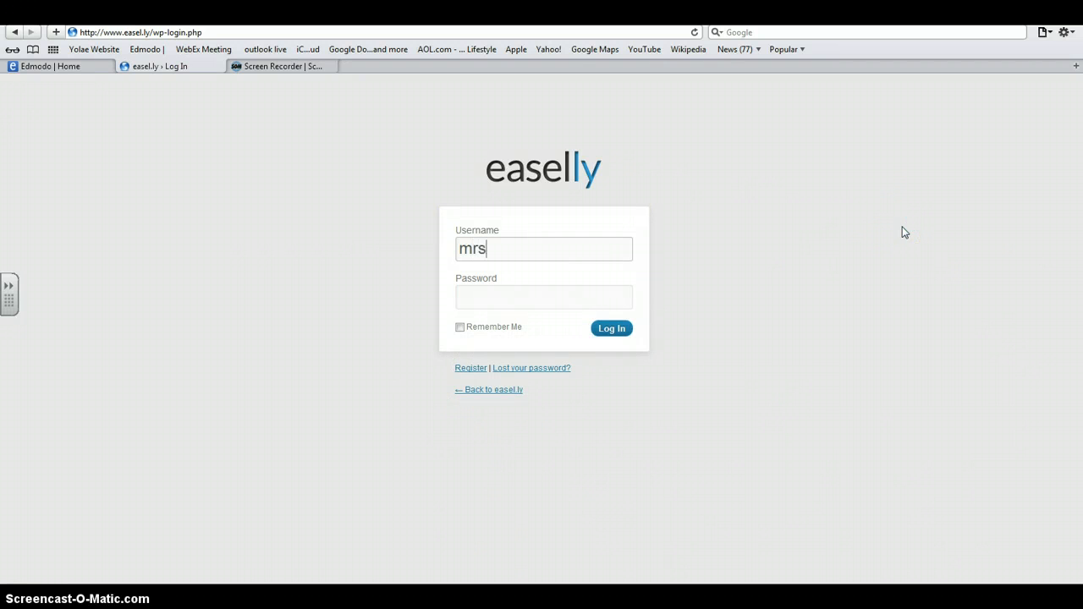
key(Tab)
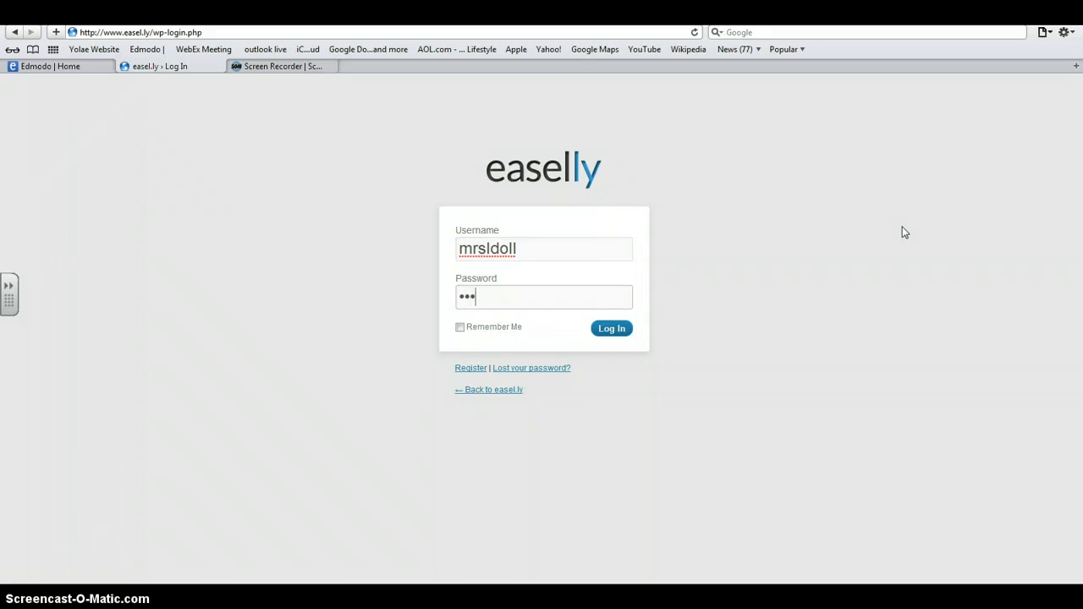
key(Return)
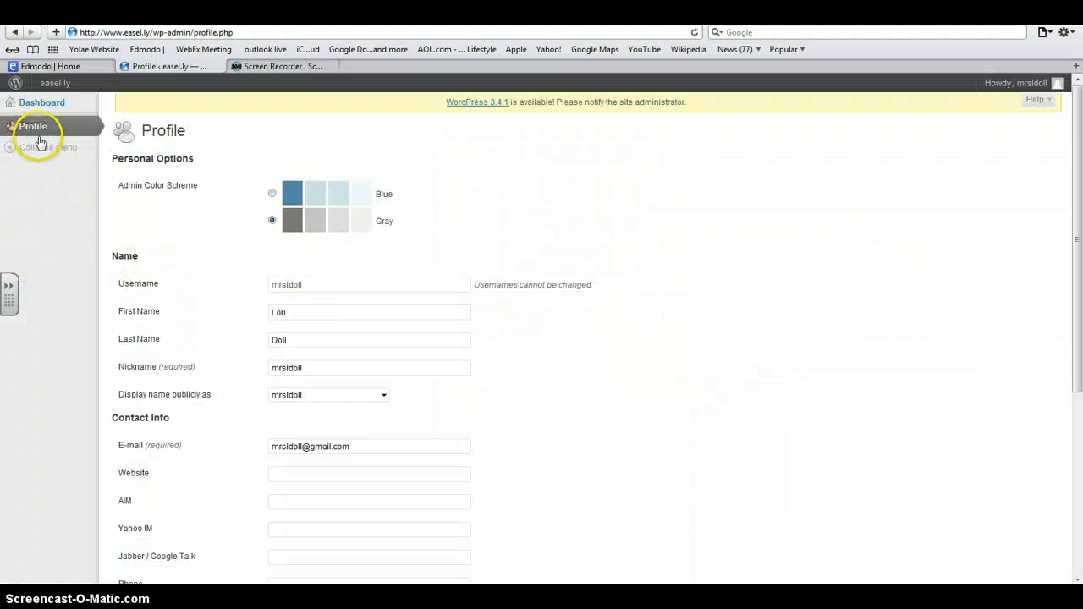
mouse_move(50, 82)
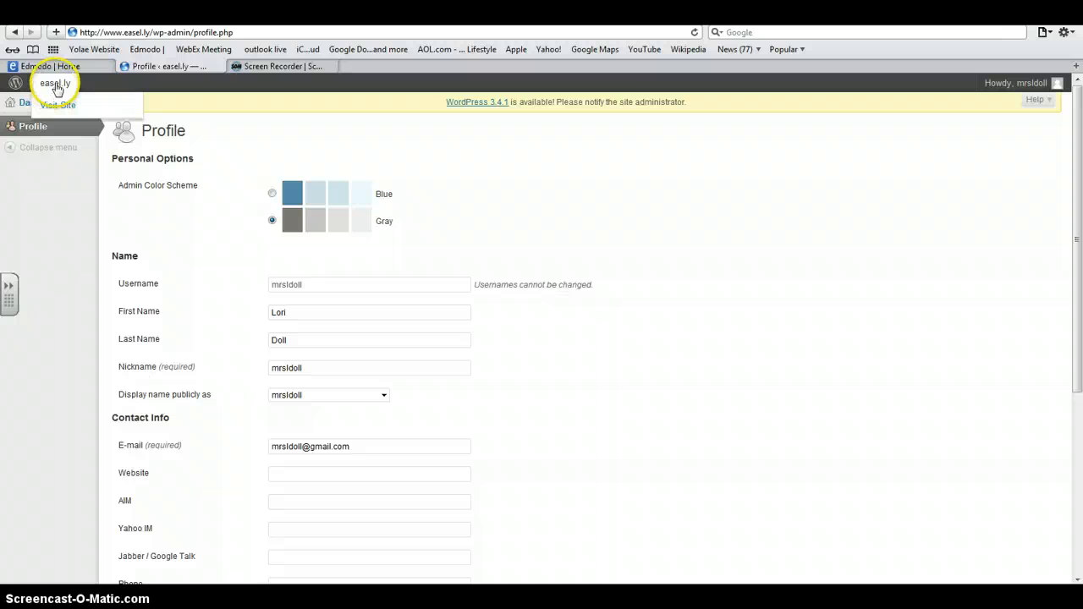
click(53, 102)
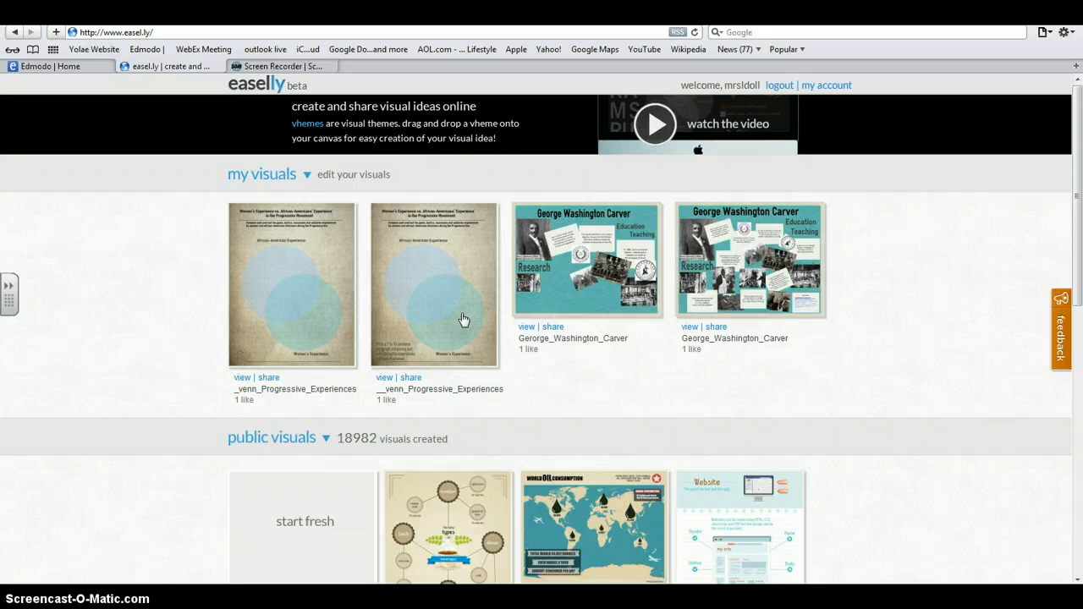
- View the more complete George Washington Carver poster among the saved visuals, and leave the creation tool
click(754, 264)
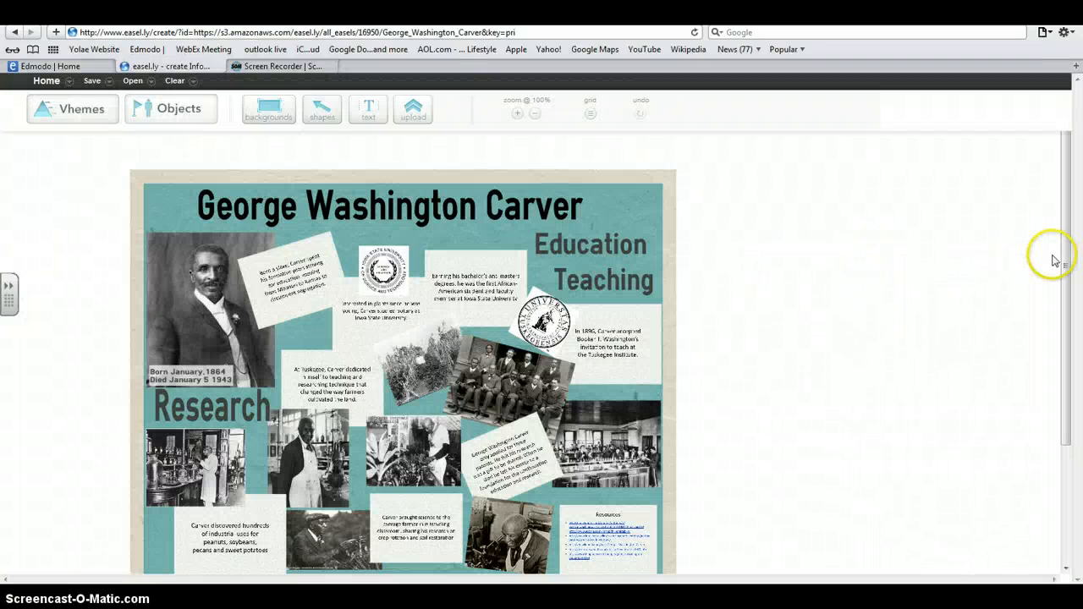
drag(1065, 249, 850, 276)
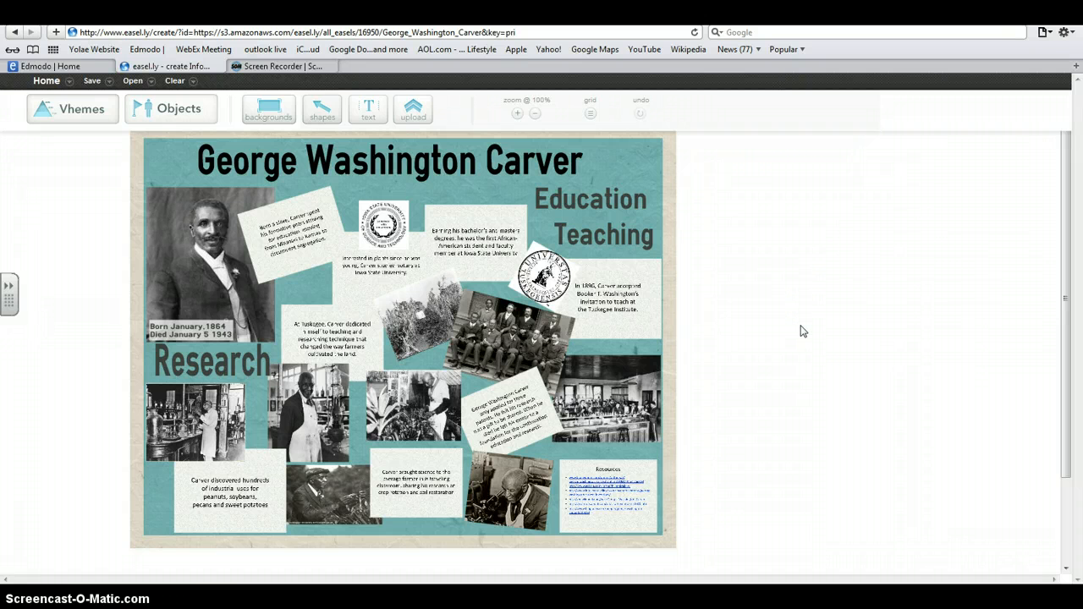
click(805, 336)
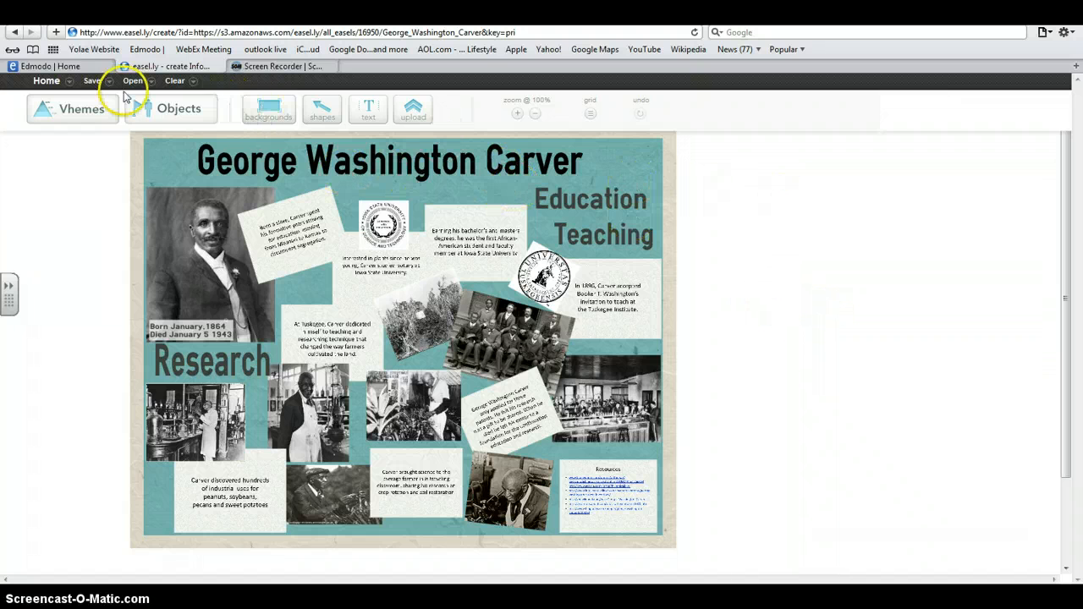
click(48, 82)
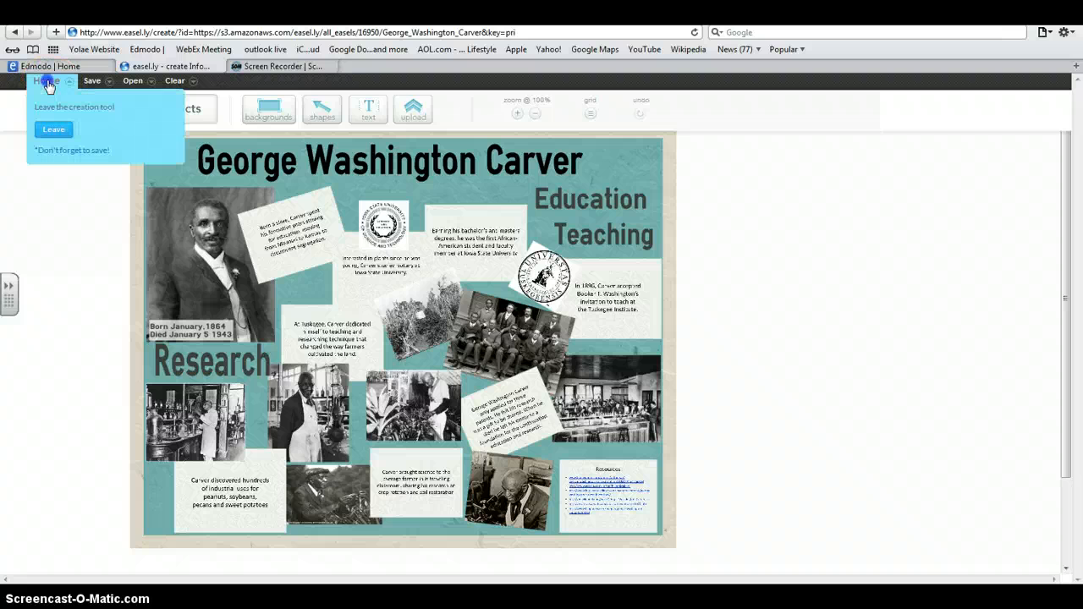
click(52, 129)
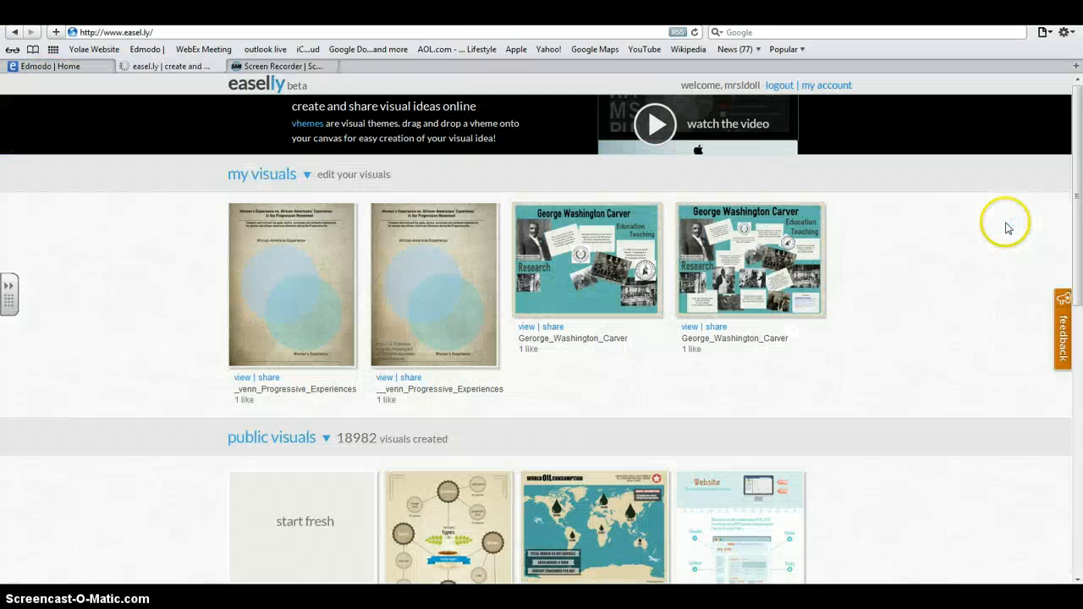
- Look through the public visuals and begin a new visual from the "start fresh" template
drag(1079, 227, 1057, 540)
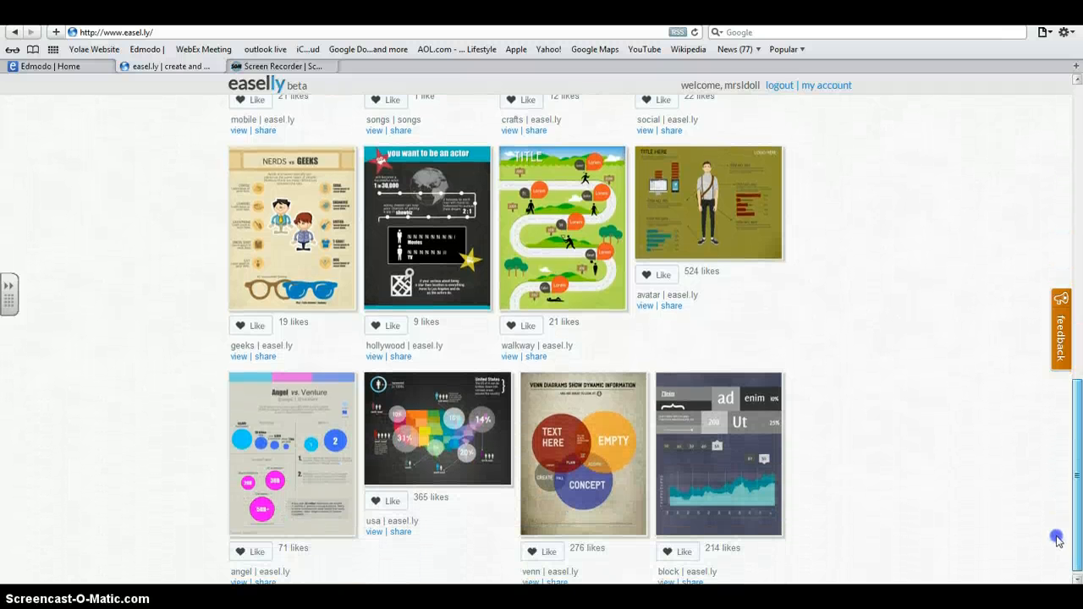
drag(1056, 540, 1057, 539)
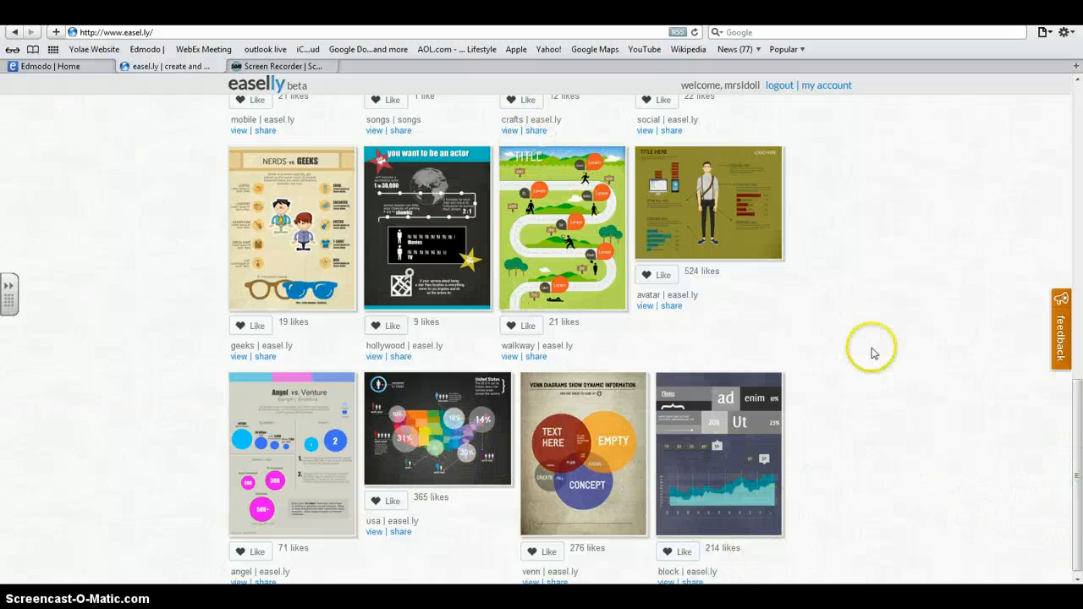
drag(1079, 402, 1078, 89)
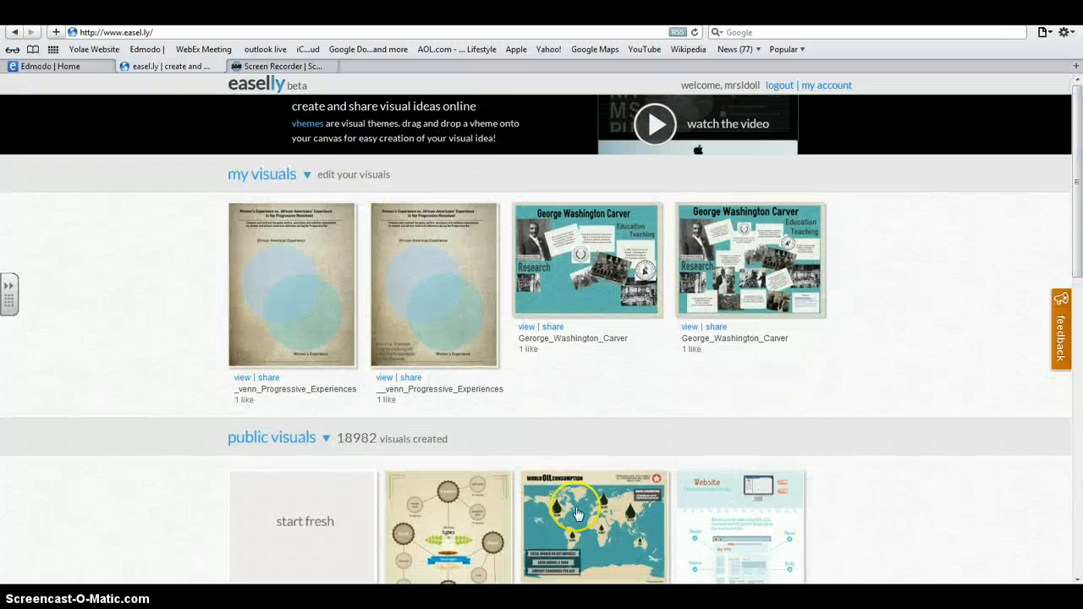
click(302, 522)
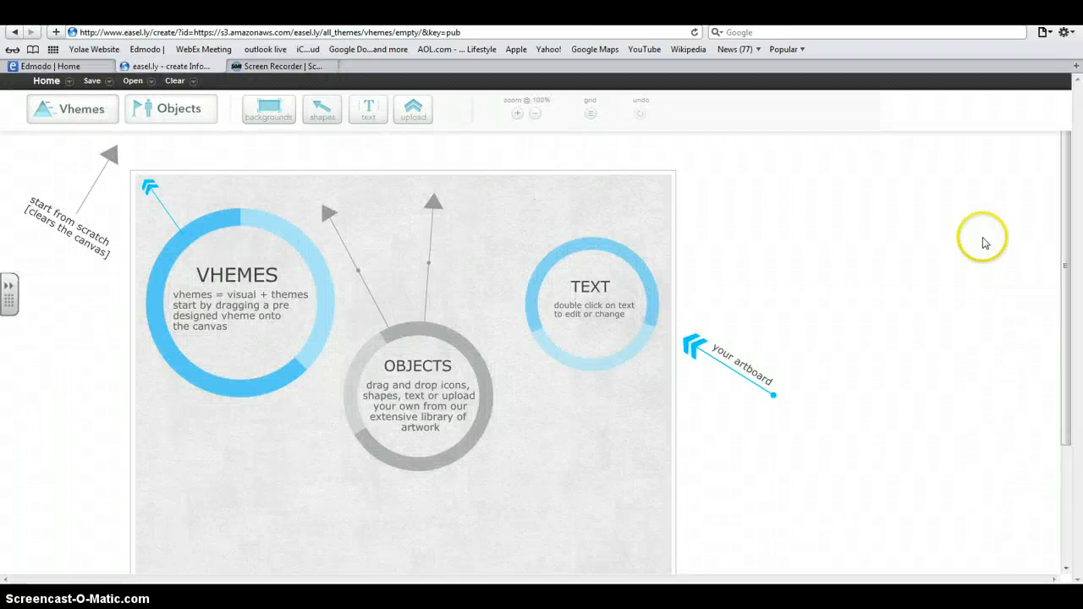
- Inspect the options for naming and saving the visual, and close them without saving
click(112, 81)
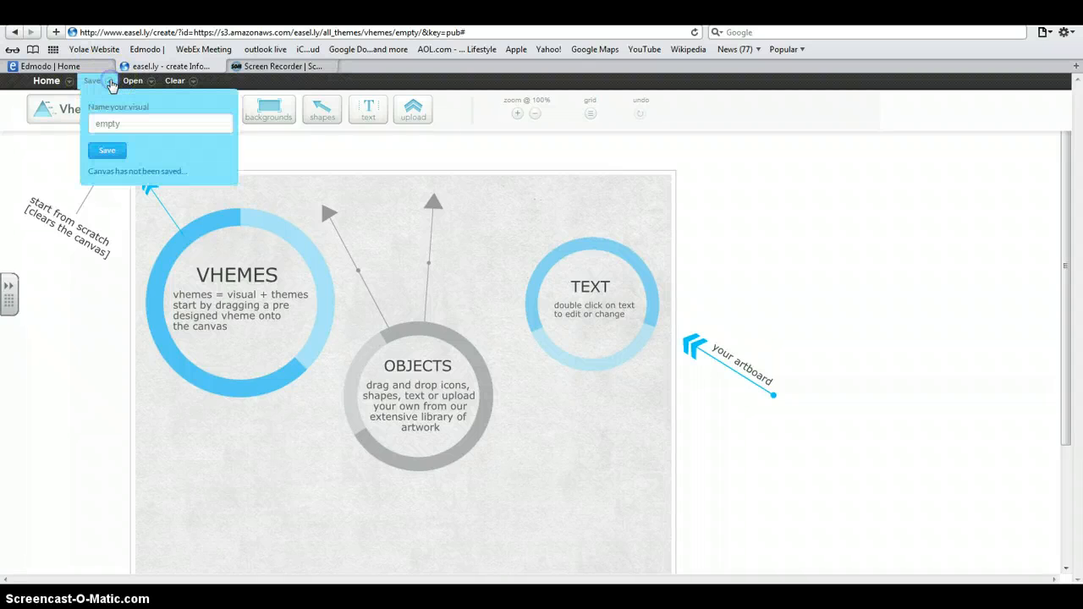
click(127, 123)
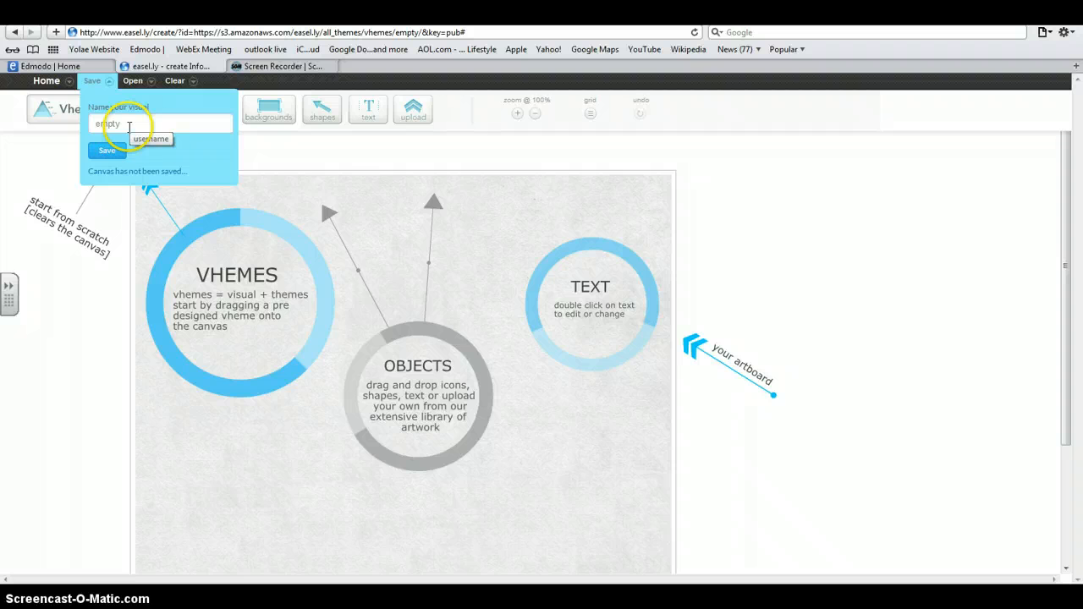
click(296, 187)
click(245, 183)
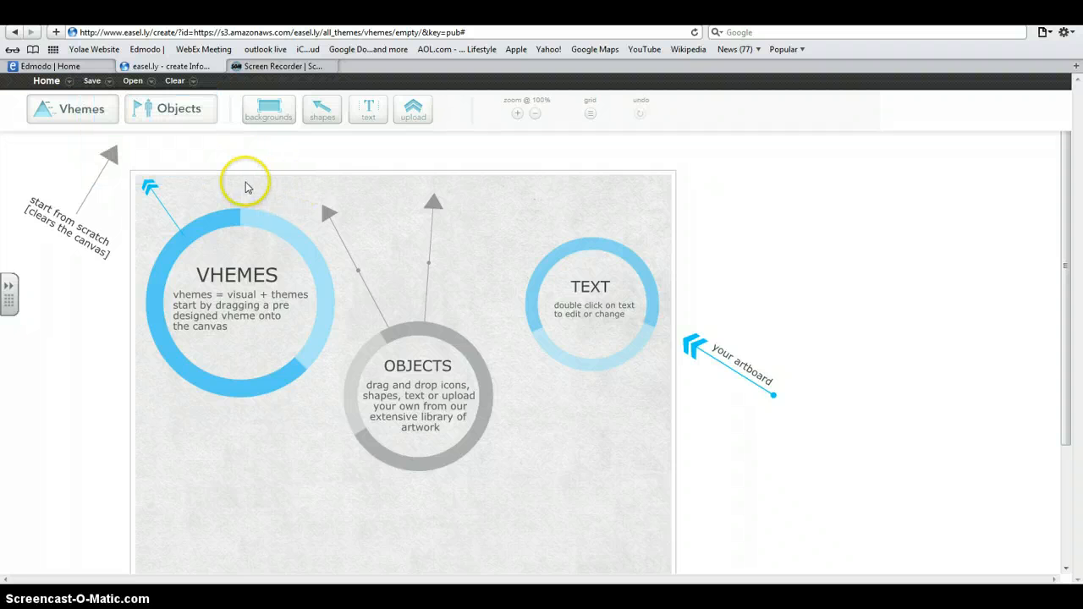
- Clear all of the template's starter content from the canvas
click(186, 82)
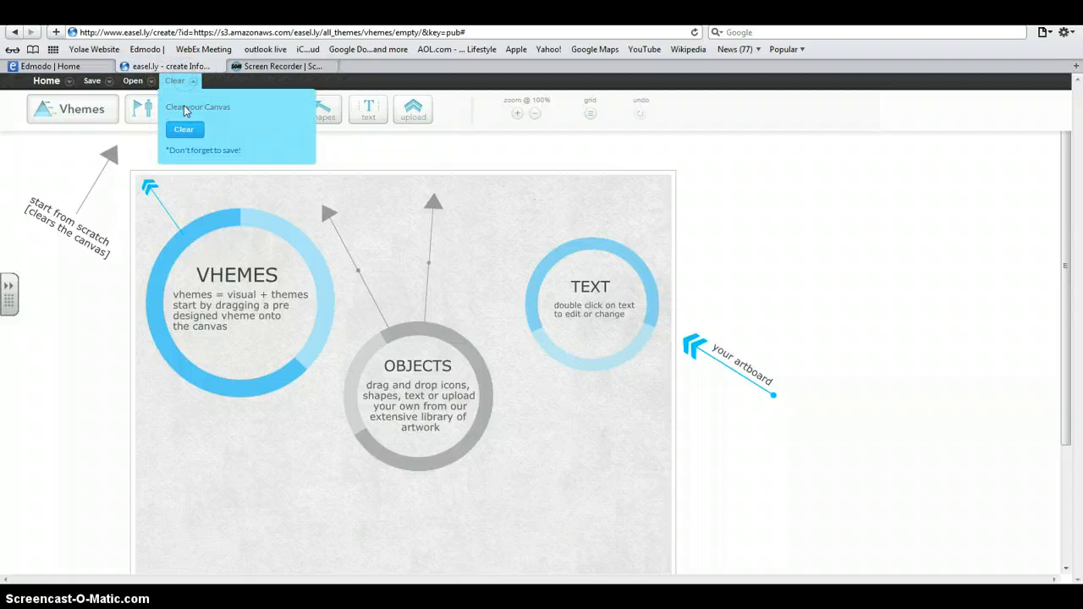
click(184, 134)
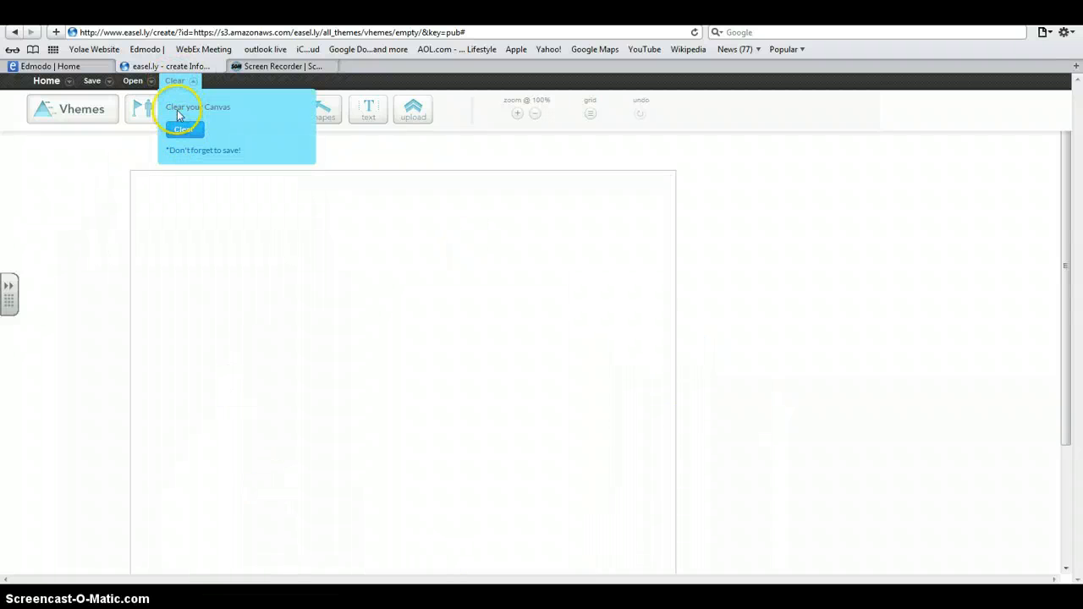
click(232, 212)
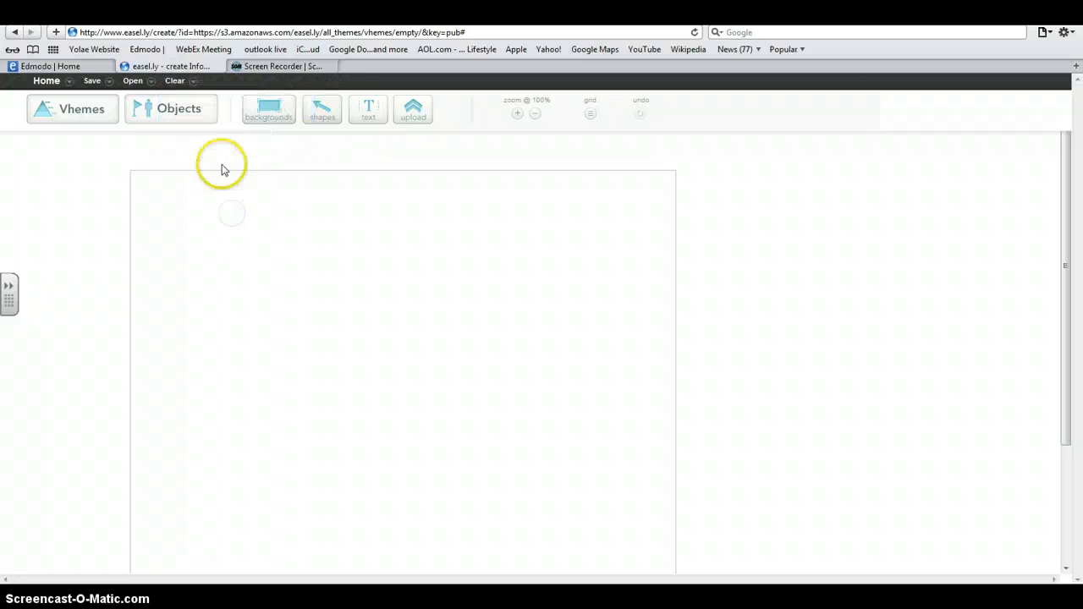
- Apply the light green textured background from the second set of backgrounds to the canvas
click(280, 113)
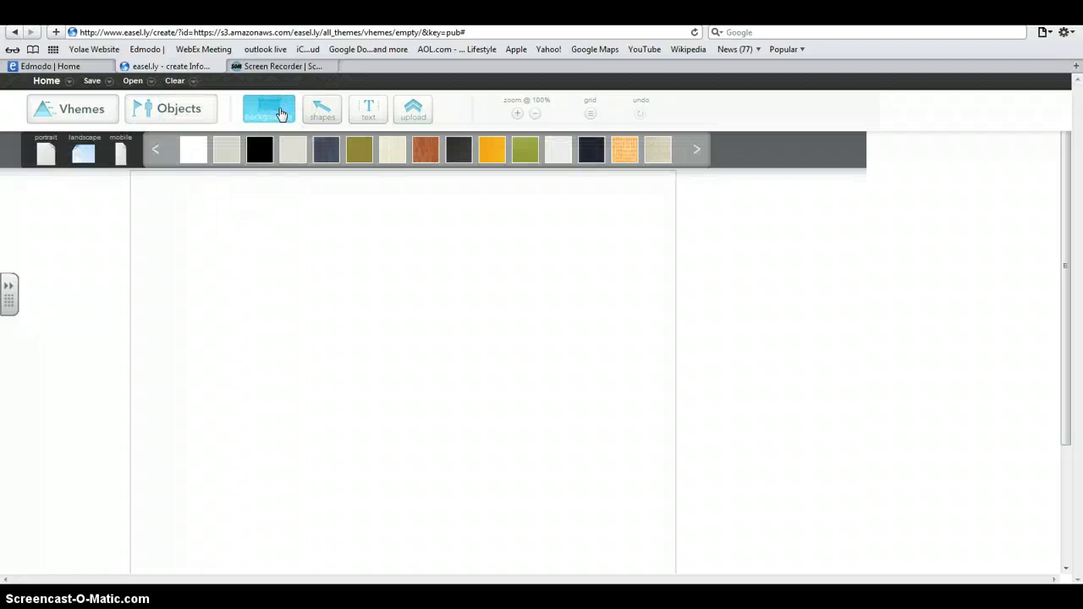
click(696, 151)
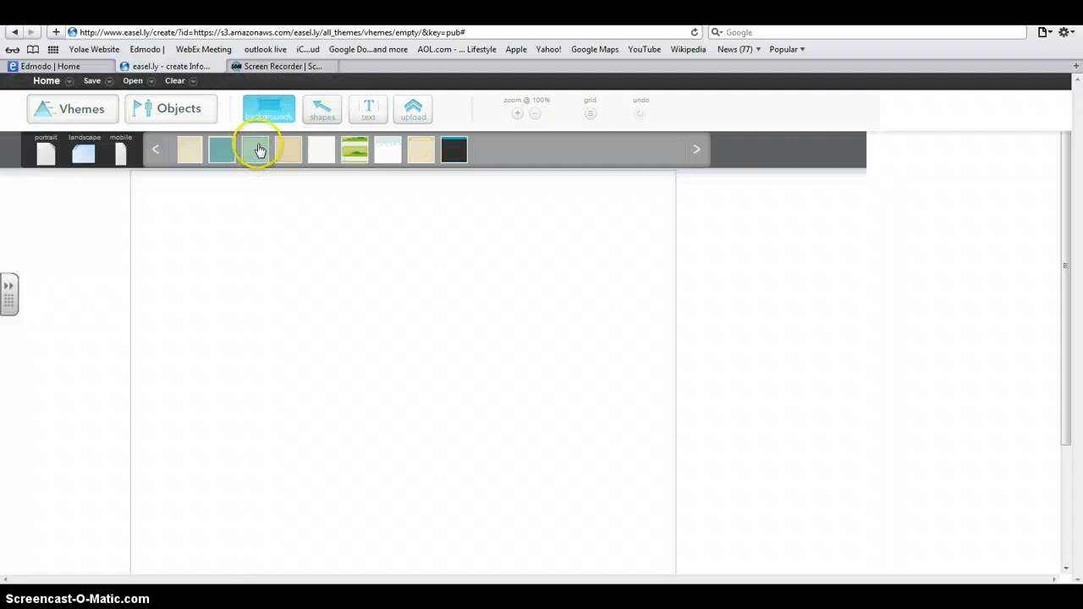
drag(260, 198, 273, 279)
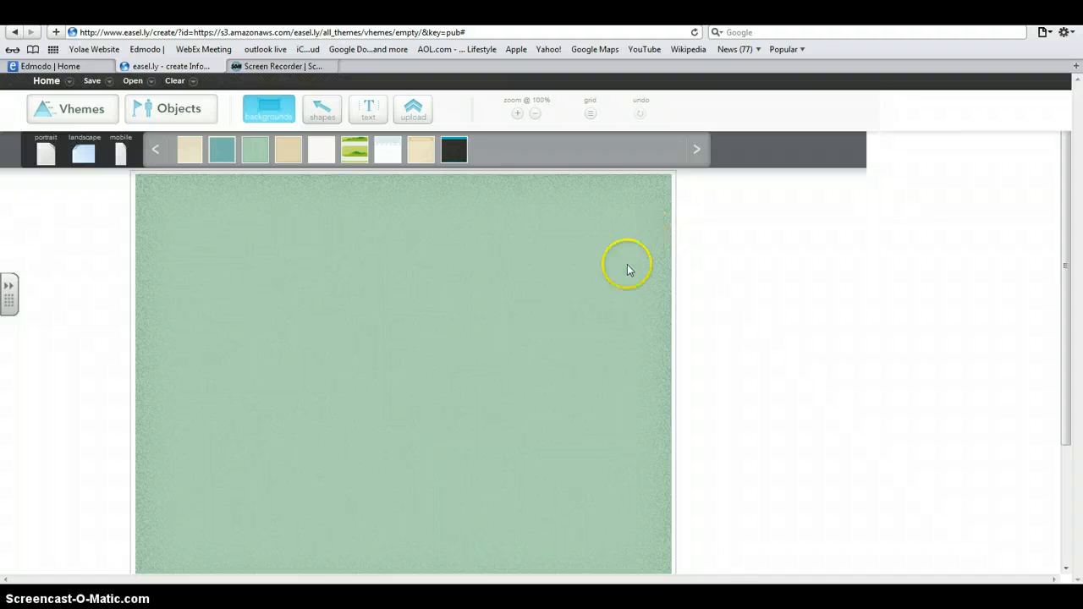
- Try the portrait page format and set the canvas to landscape
click(41, 156)
click(86, 150)
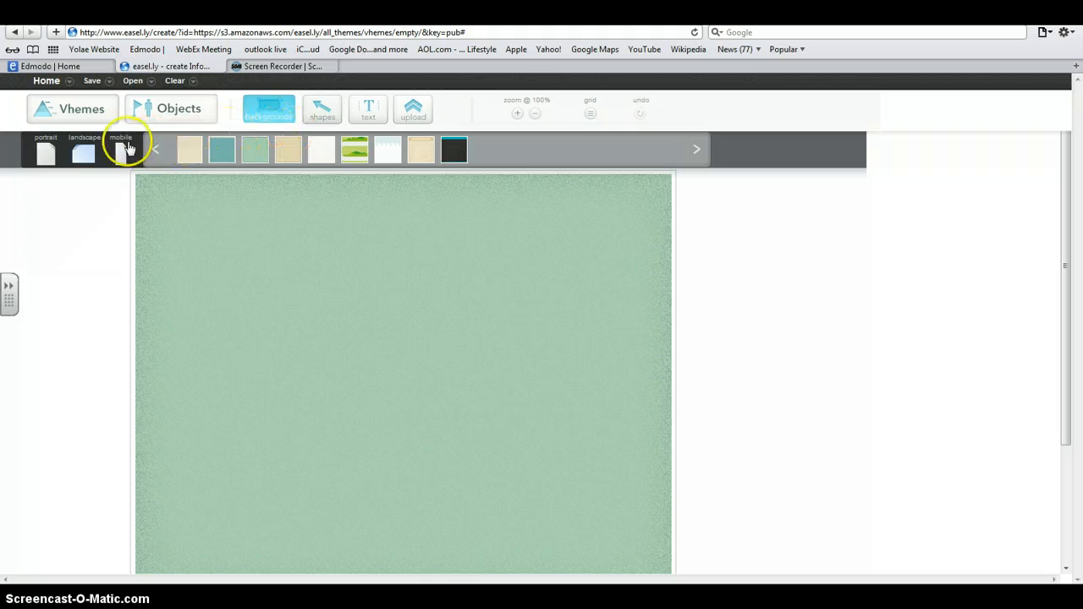
click(82, 157)
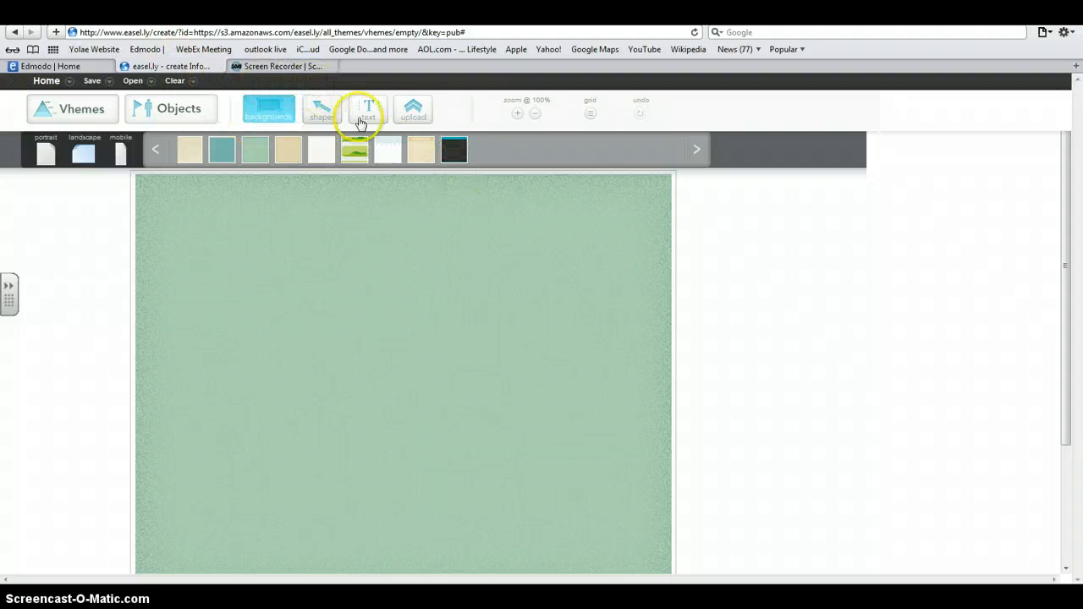
- Add a title text block near the top of the canvas and change its text to "George Washington Carver"
click(369, 113)
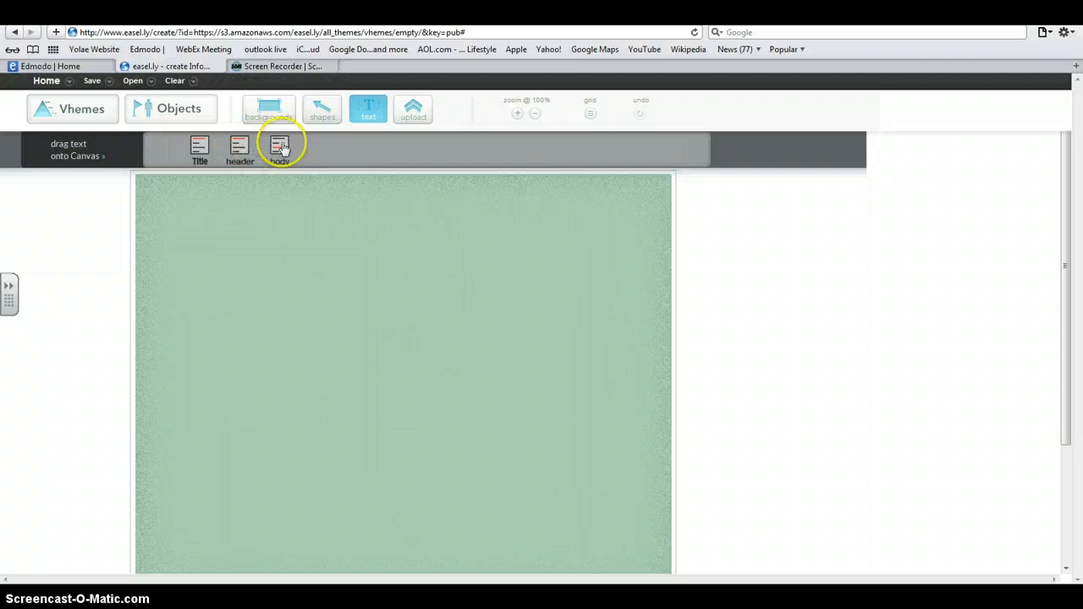
drag(198, 145, 386, 240)
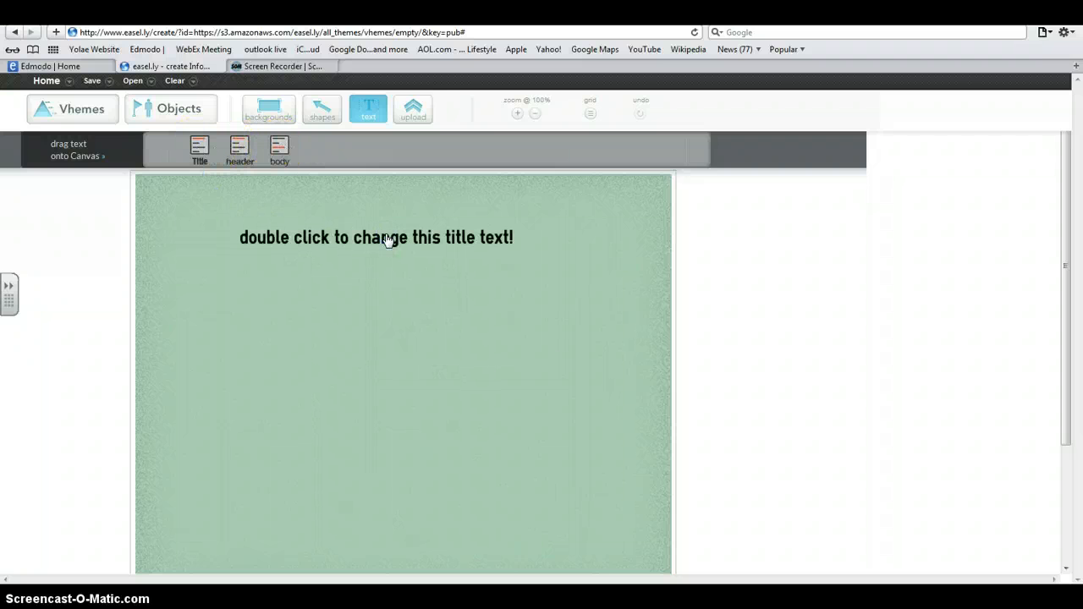
double_click(385, 240)
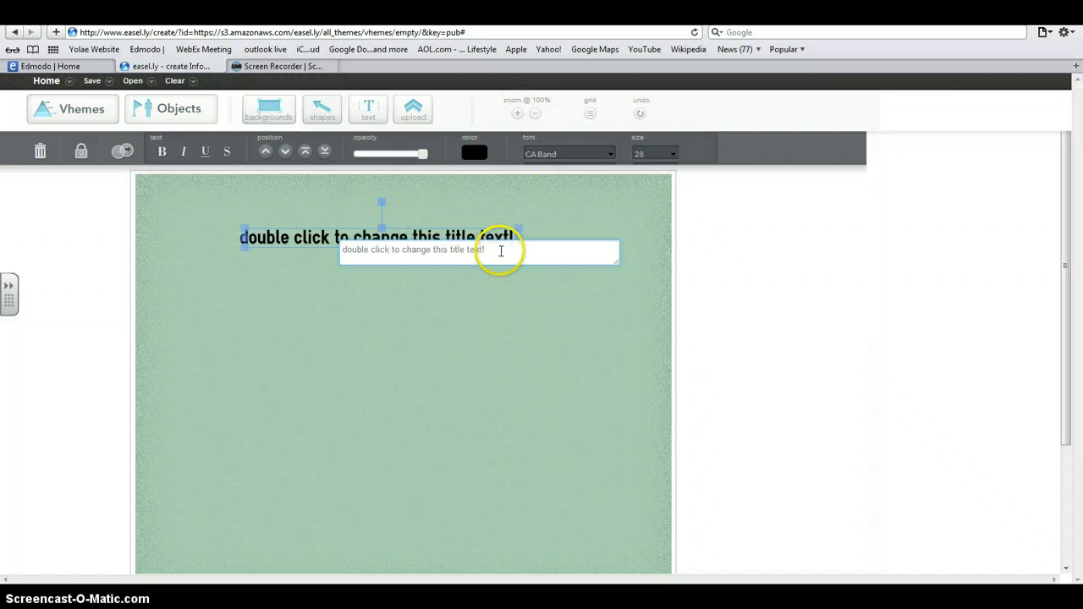
drag(506, 247, 344, 248)
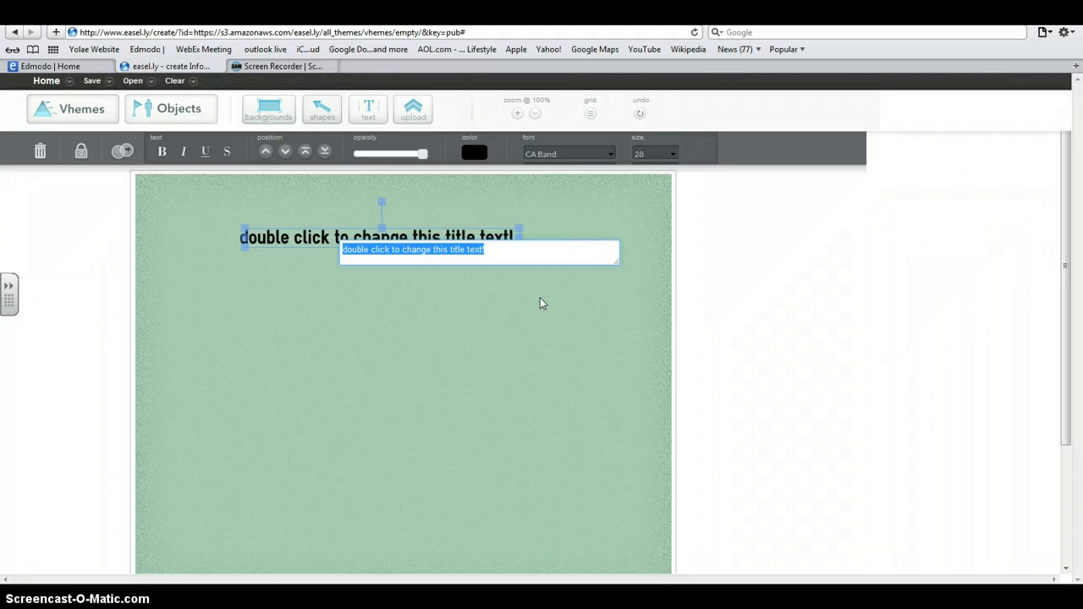
text(Geor)
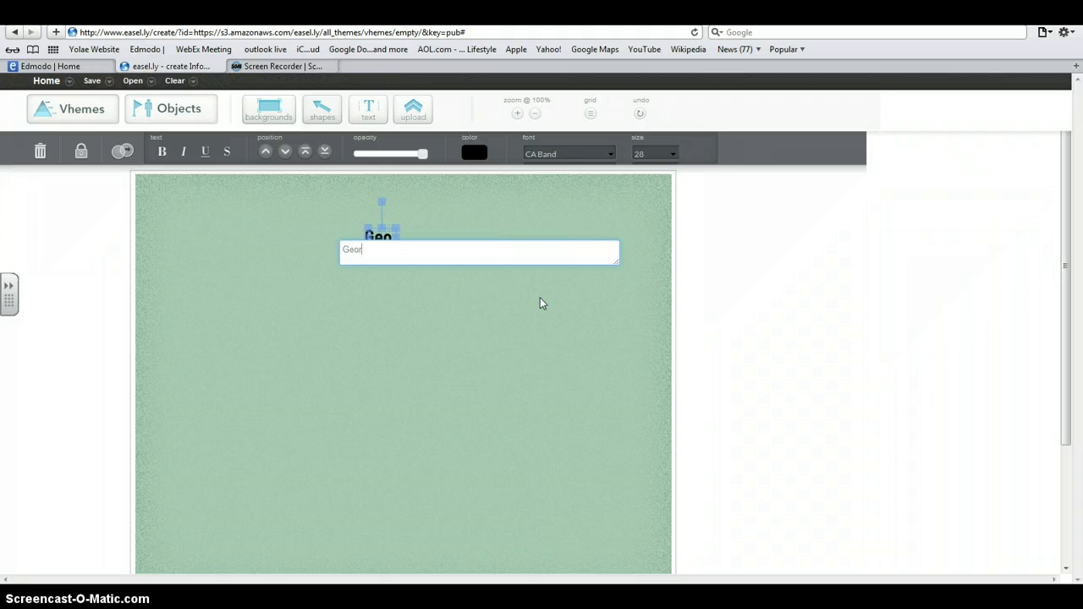
text(ge Wa)
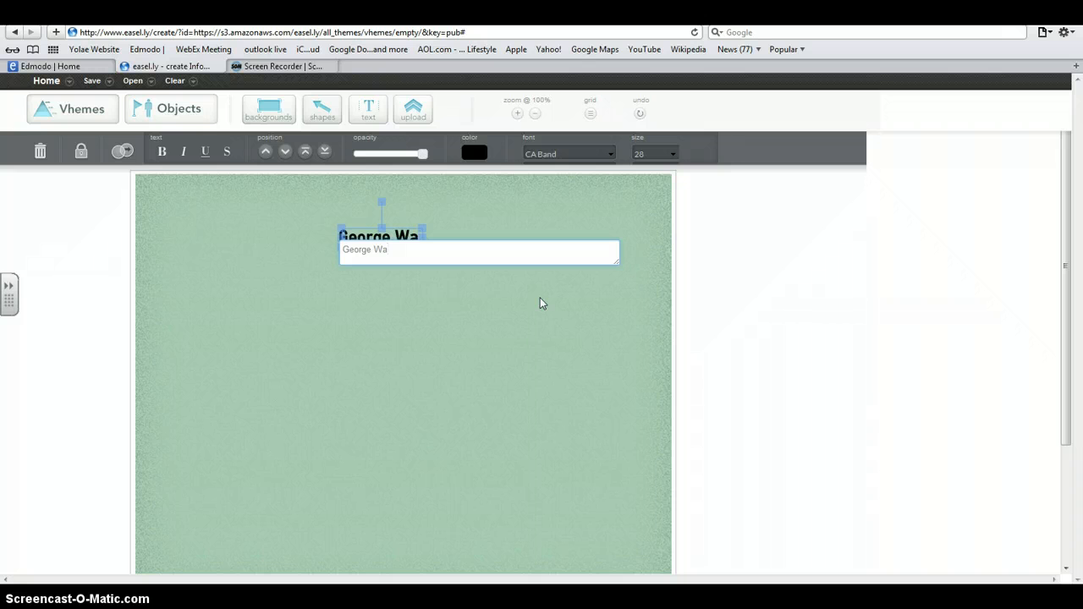
text(shington )
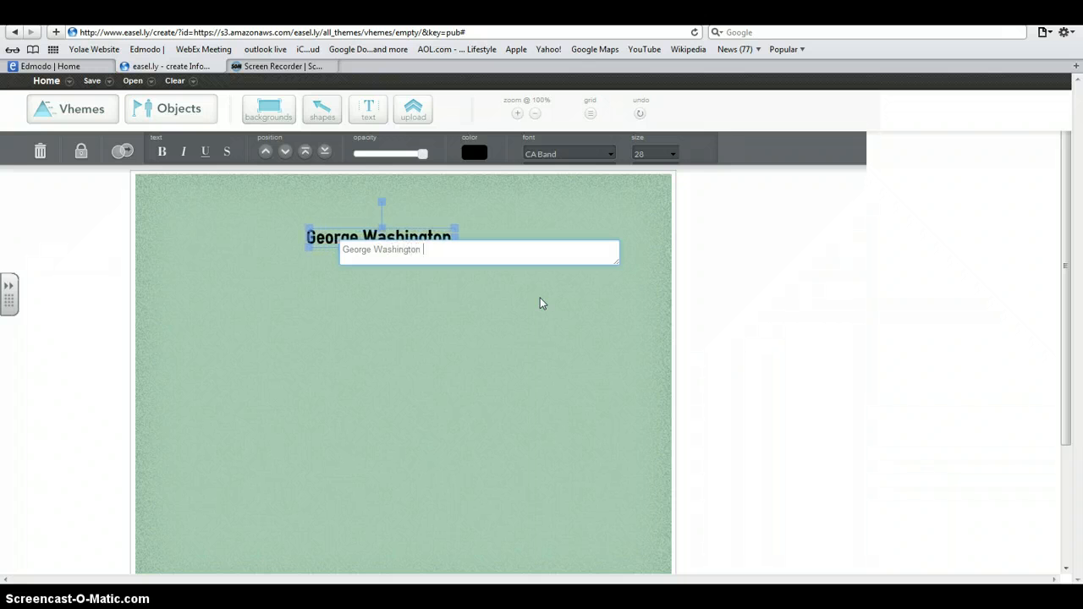
text(Carver)
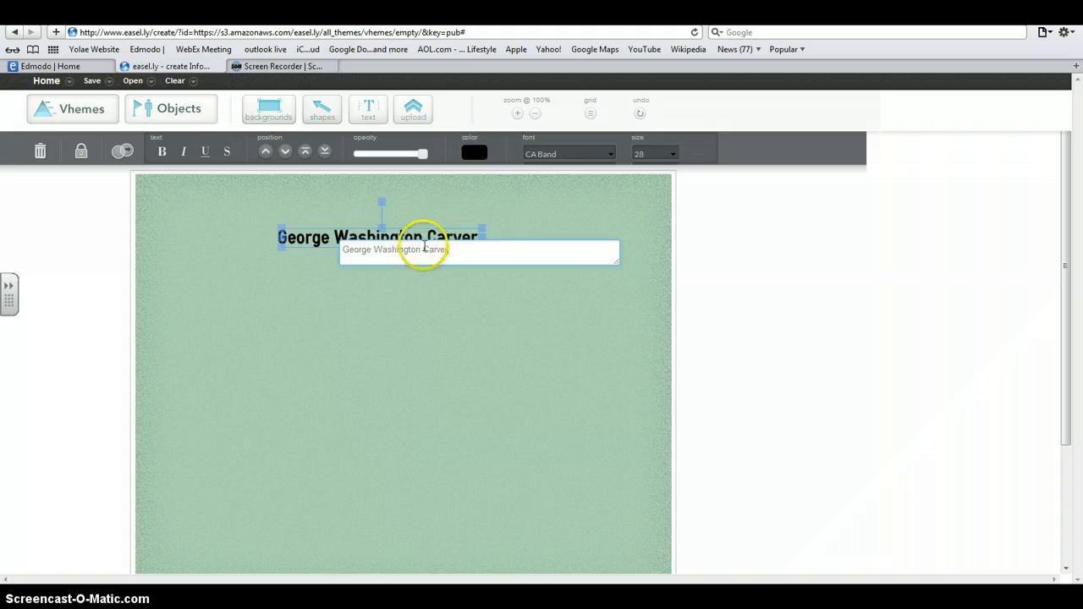
click(427, 221)
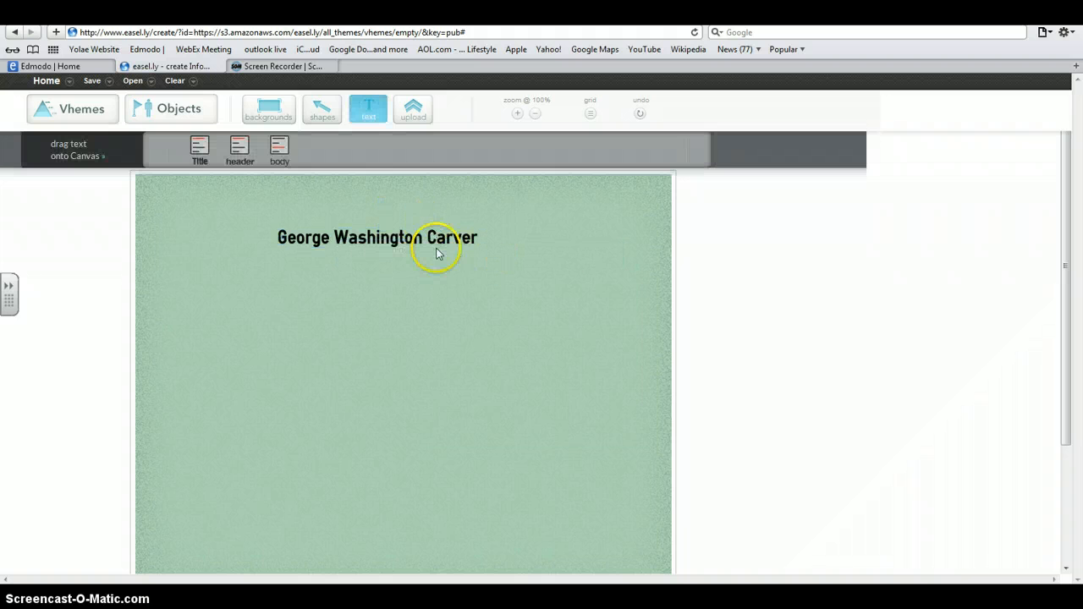
- Enlarge the George Washington Carver title to span more of the canvas width and move it slightly down
click(442, 238)
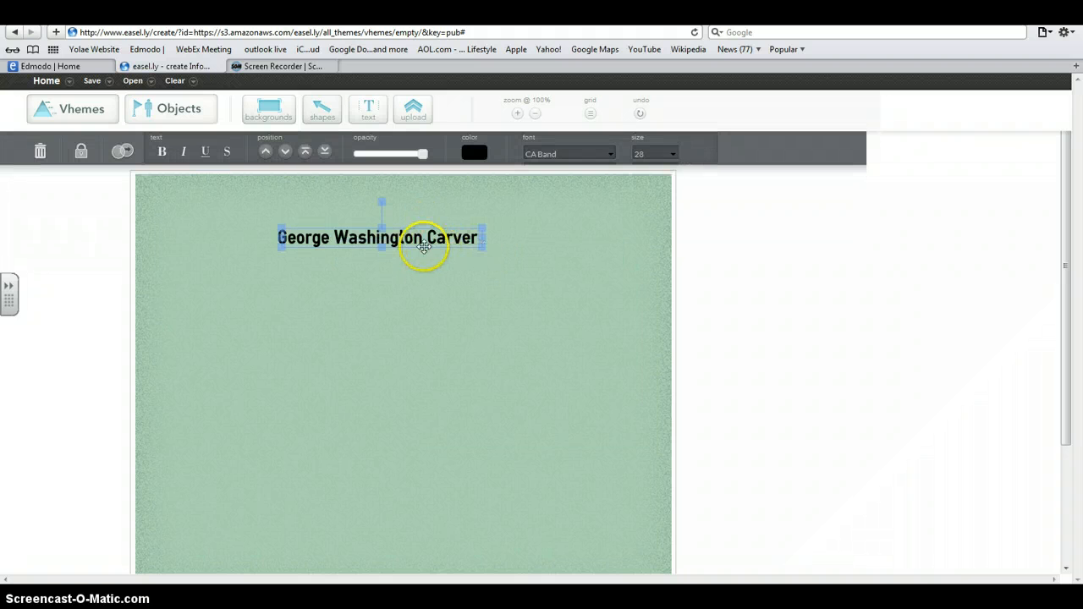
drag(480, 244, 545, 273)
mouse_move(392, 237)
mouse_down()
mouse_move(428, 234)
mouse_move(387, 249)
mouse_up()
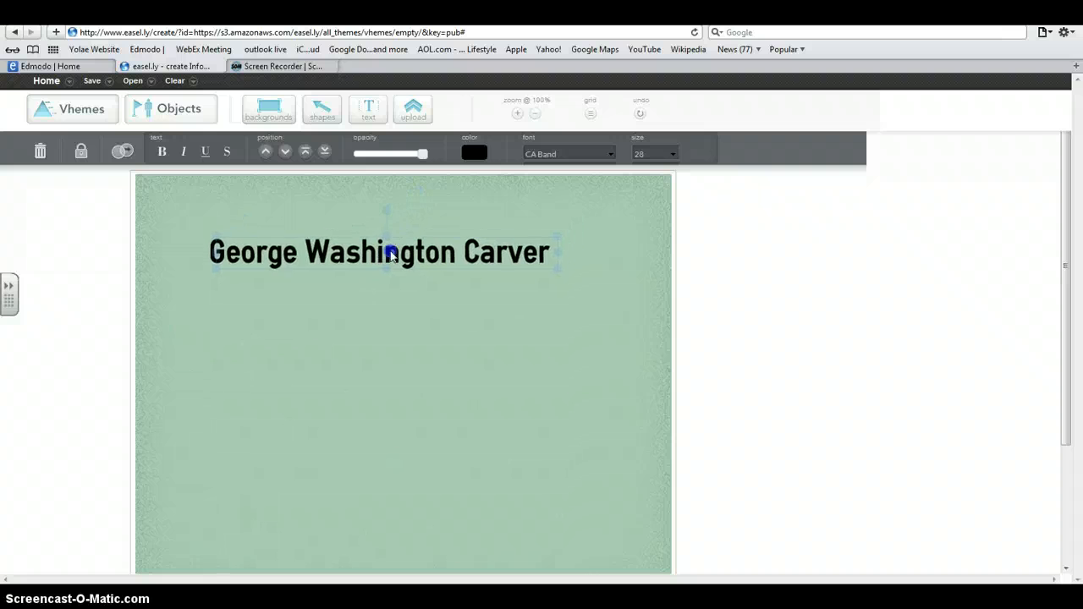
- Try rotating the title to read vertically along the left edge of the canvas
click(378, 215)
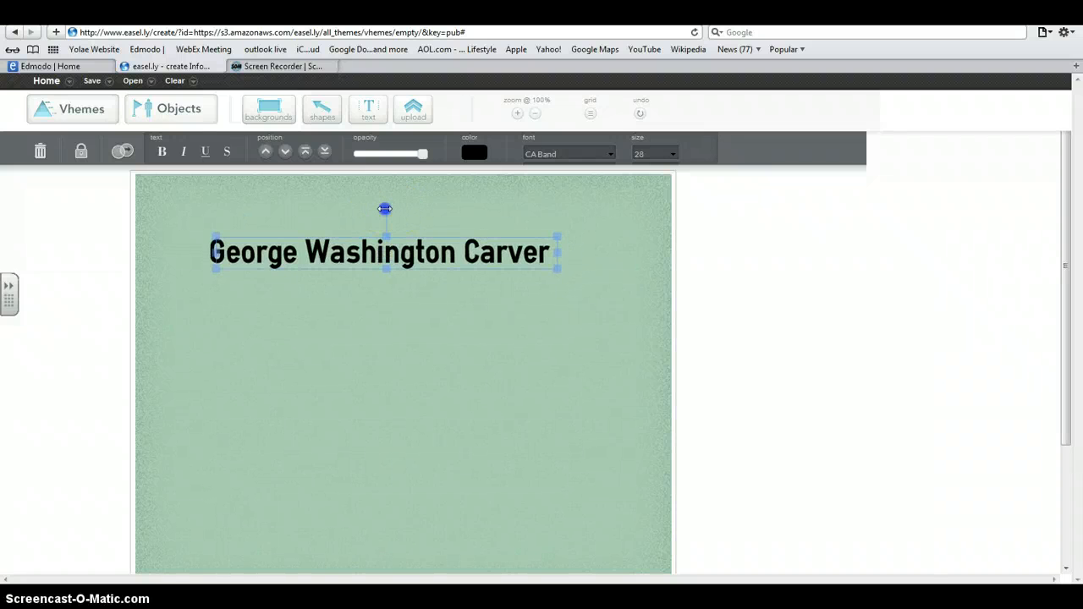
drag(384, 208, 282, 254)
drag(379, 282, 161, 428)
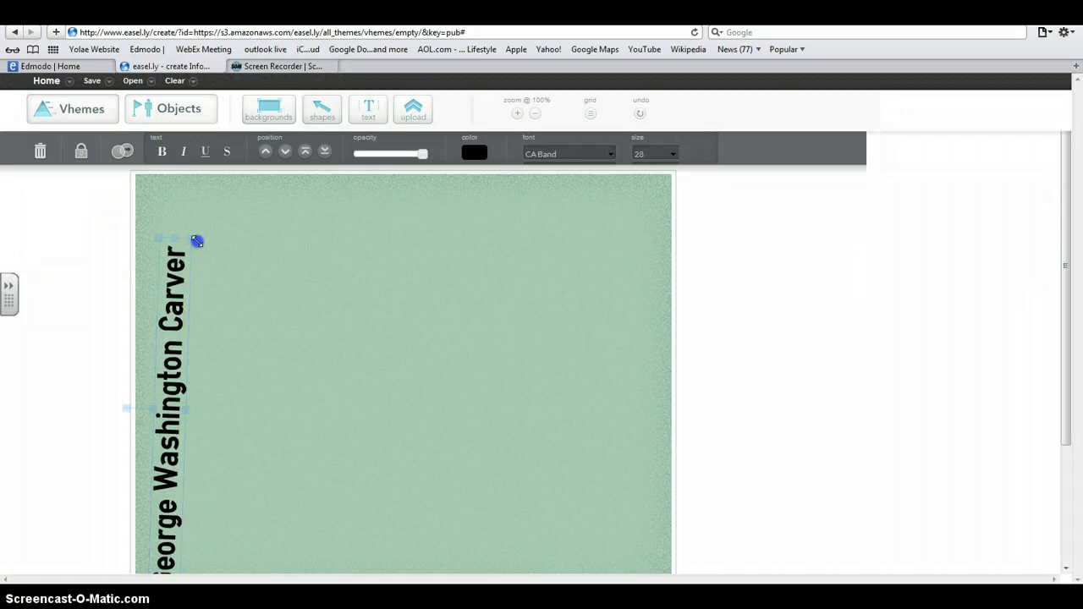
drag(198, 417, 174, 394)
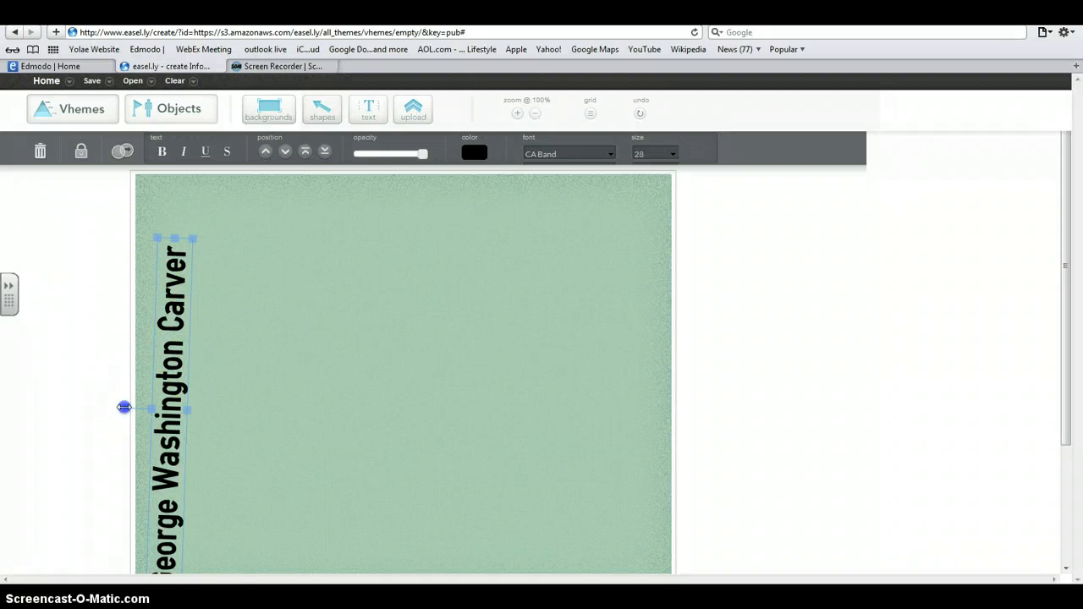
- Rotate the title back to horizontal and center it near the top edge of the canvas
drag(124, 407, 169, 332)
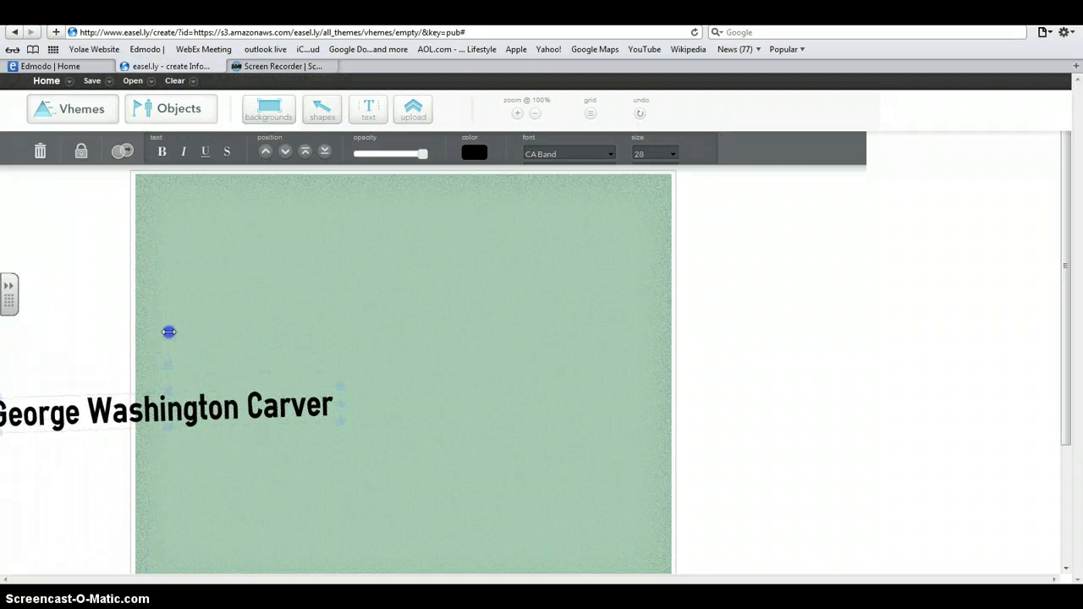
drag(181, 411, 399, 235)
click(383, 195)
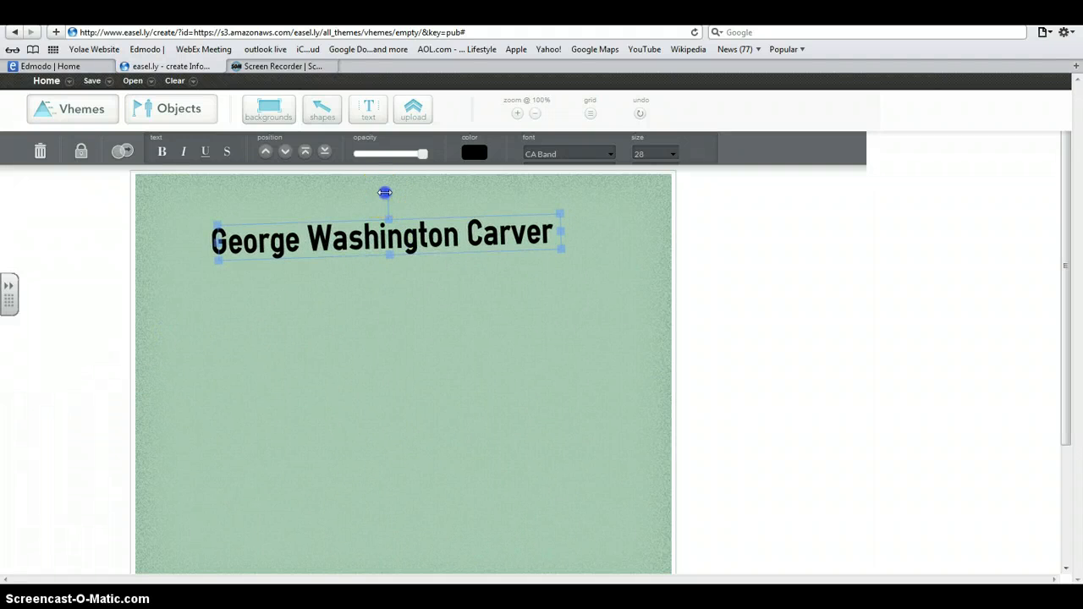
drag(385, 193, 387, 194)
drag(411, 247, 424, 231)
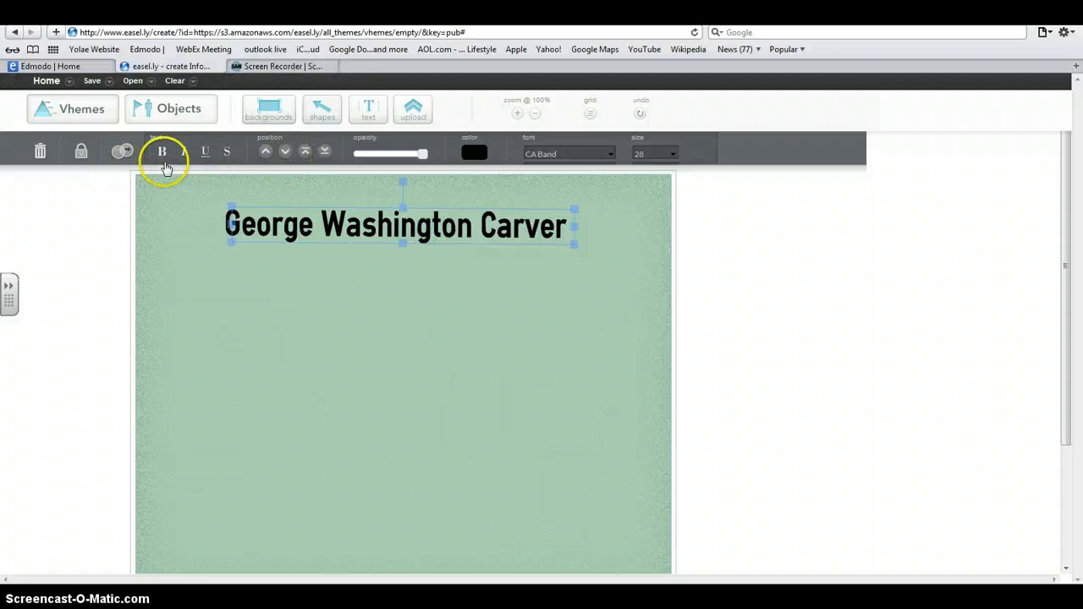
- Try the S text style with green and yellow coloring on the title, and restore its plain black look
click(229, 153)
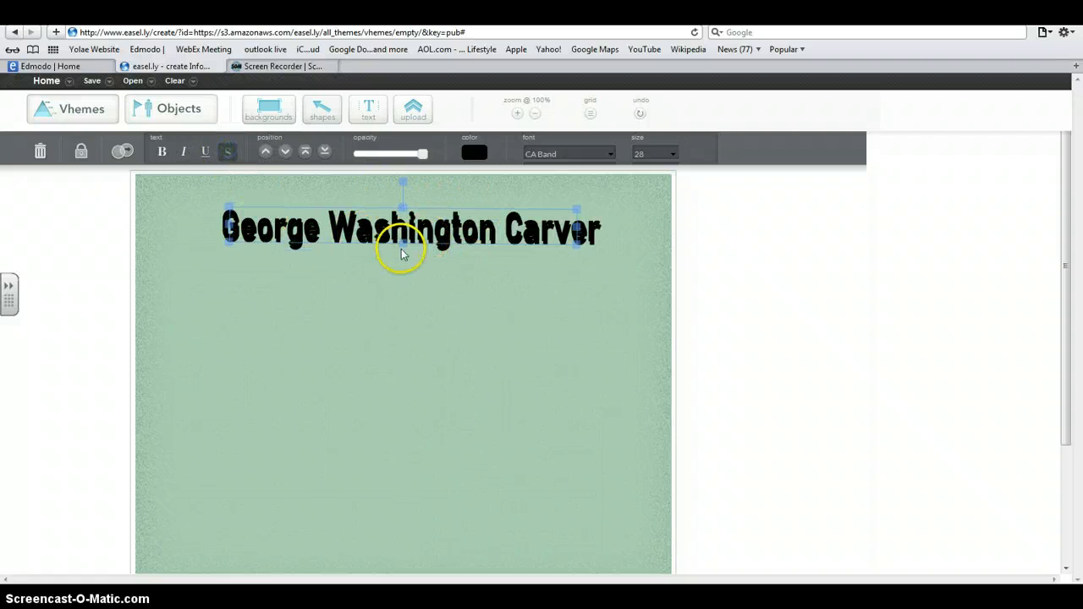
drag(399, 246, 400, 247)
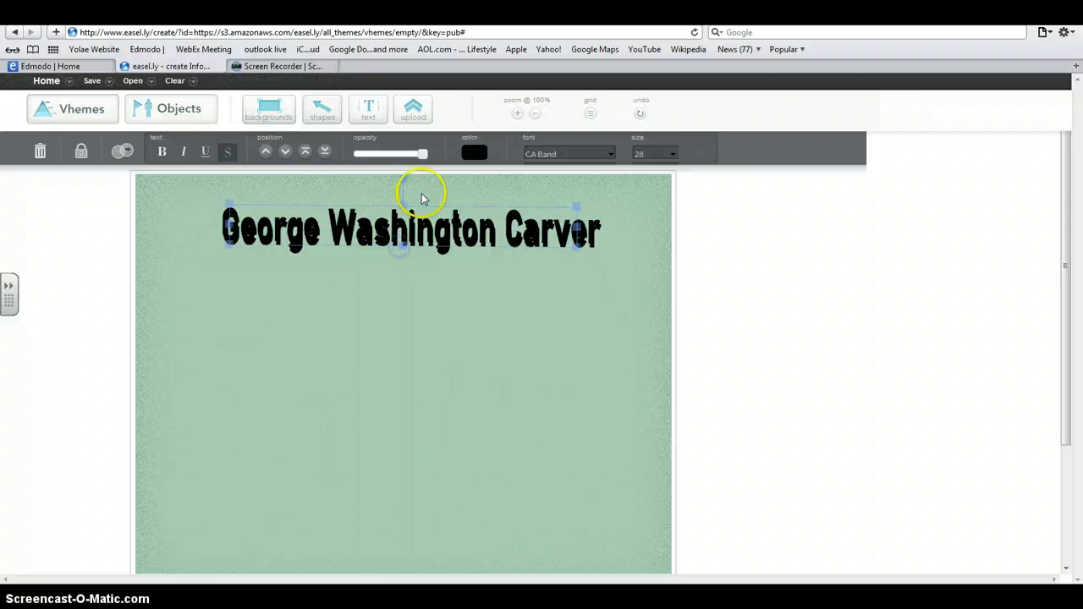
click(473, 156)
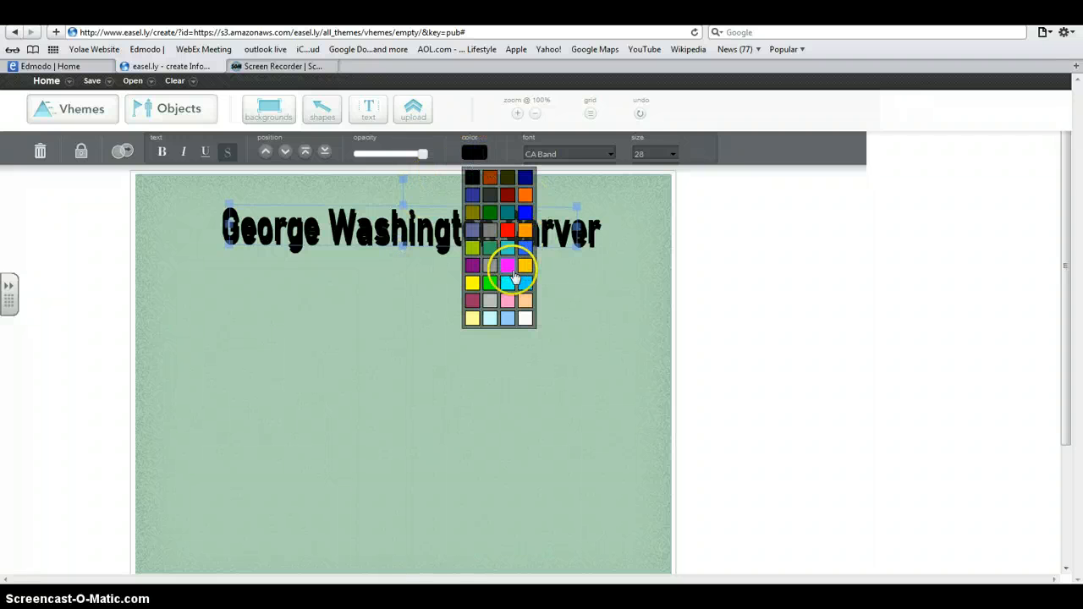
click(488, 211)
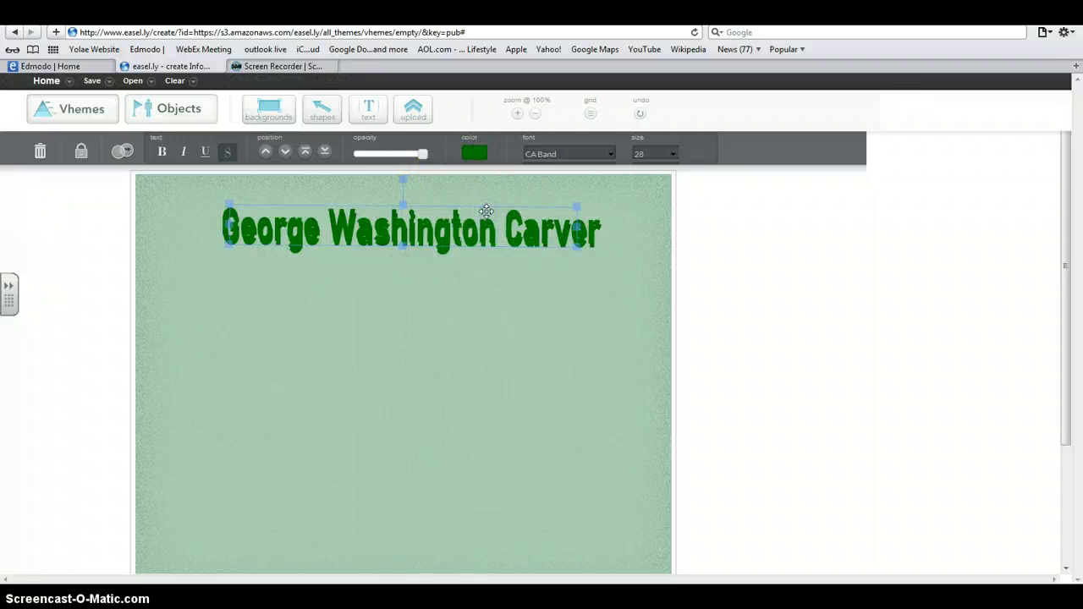
click(473, 153)
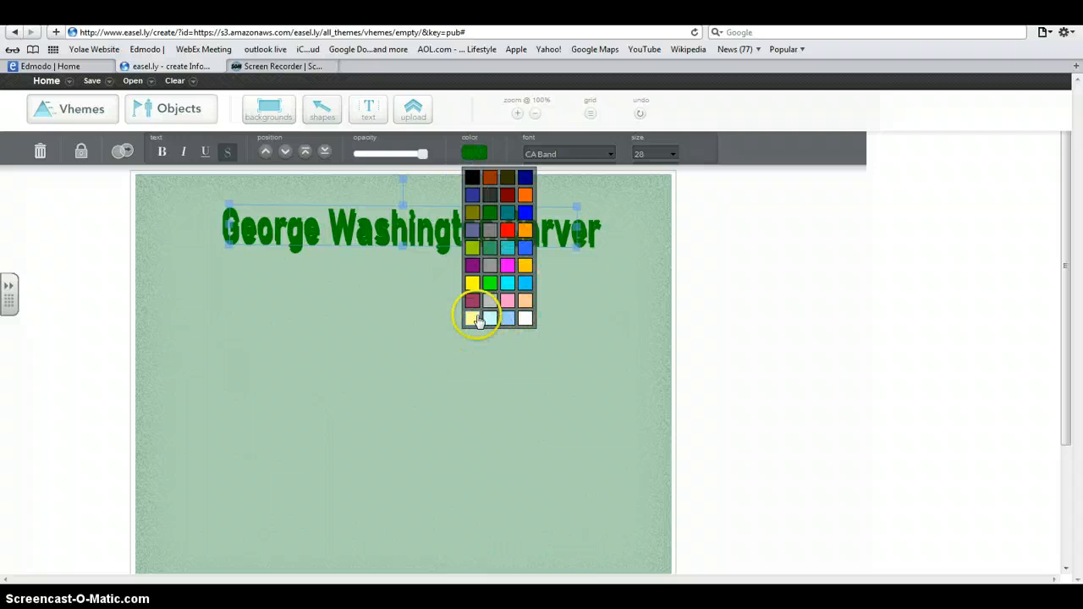
click(472, 284)
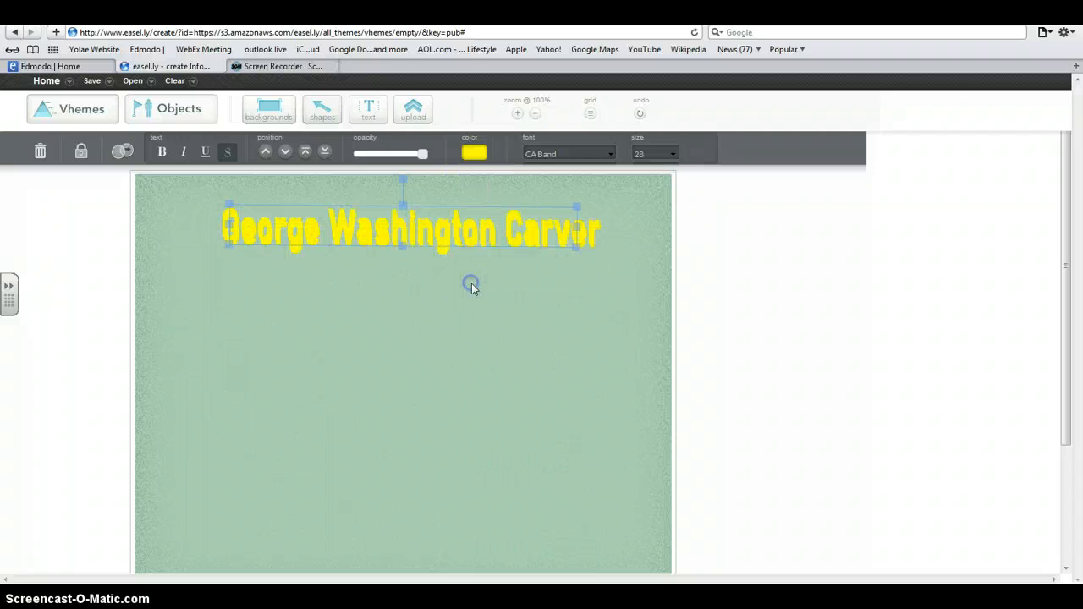
click(475, 154)
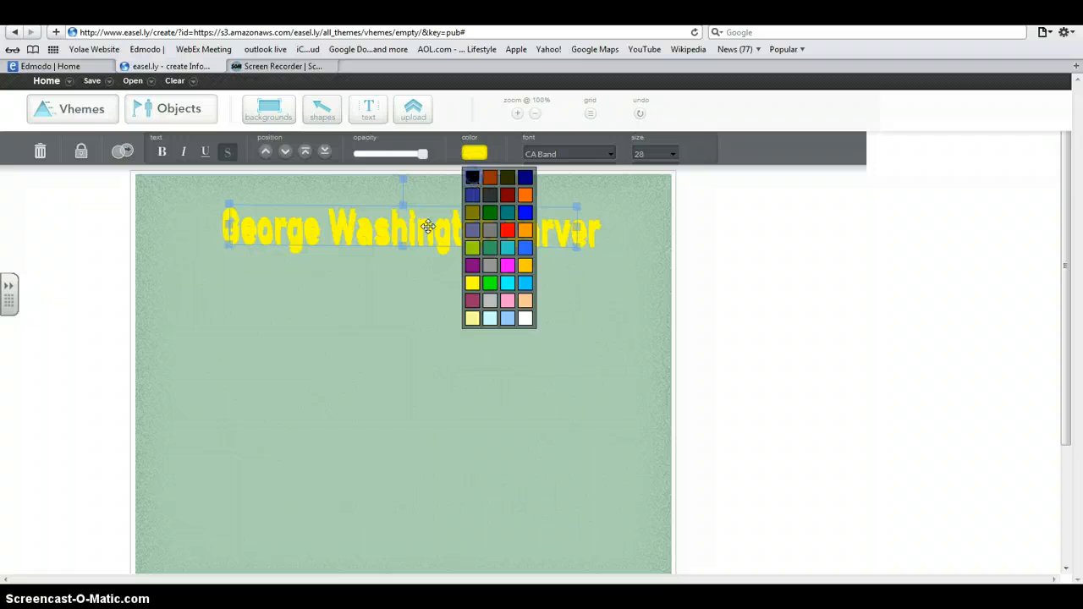
click(472, 177)
click(226, 151)
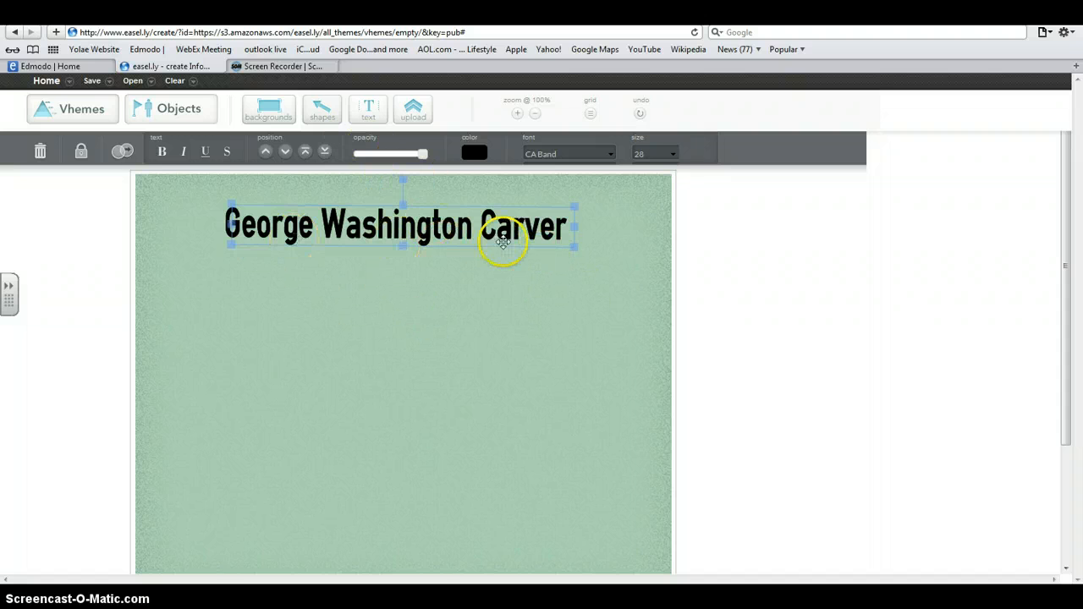
- Look through the people objects and the ready-made Vhemes, and close them without adding anything
click(194, 109)
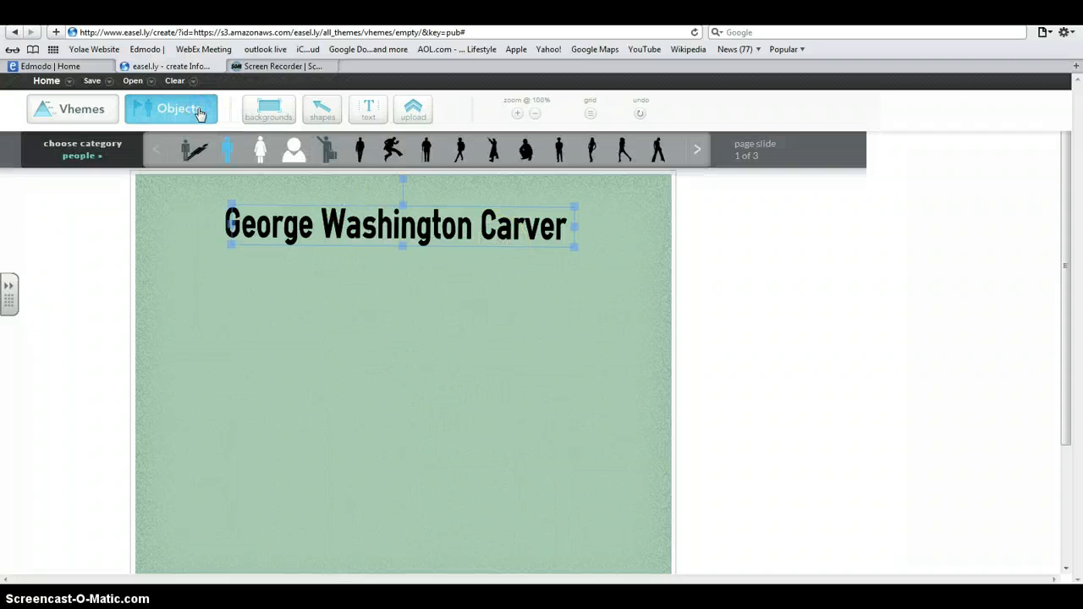
click(699, 150)
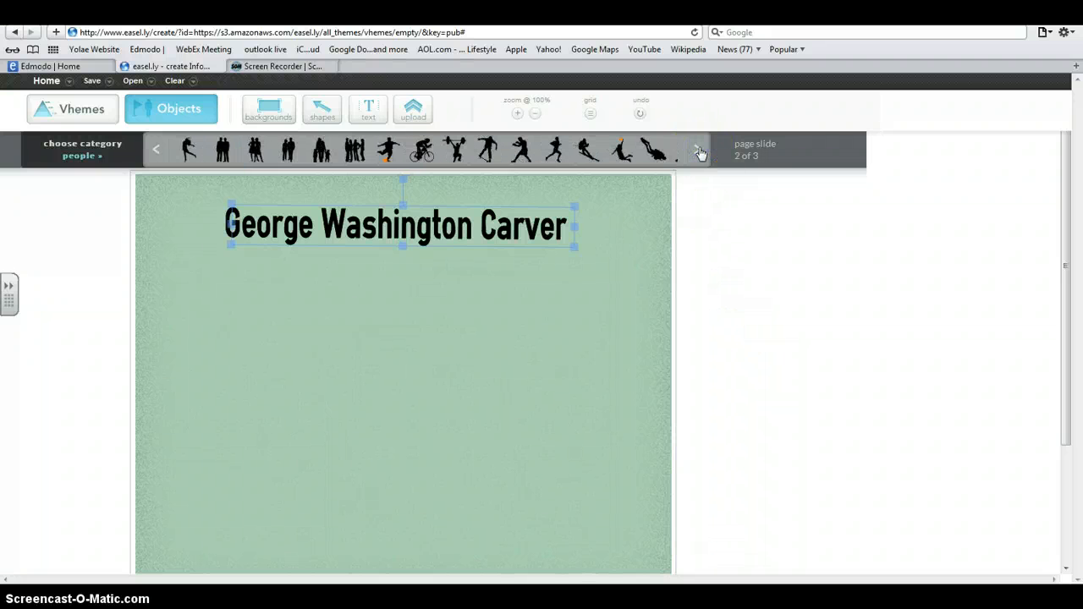
click(155, 150)
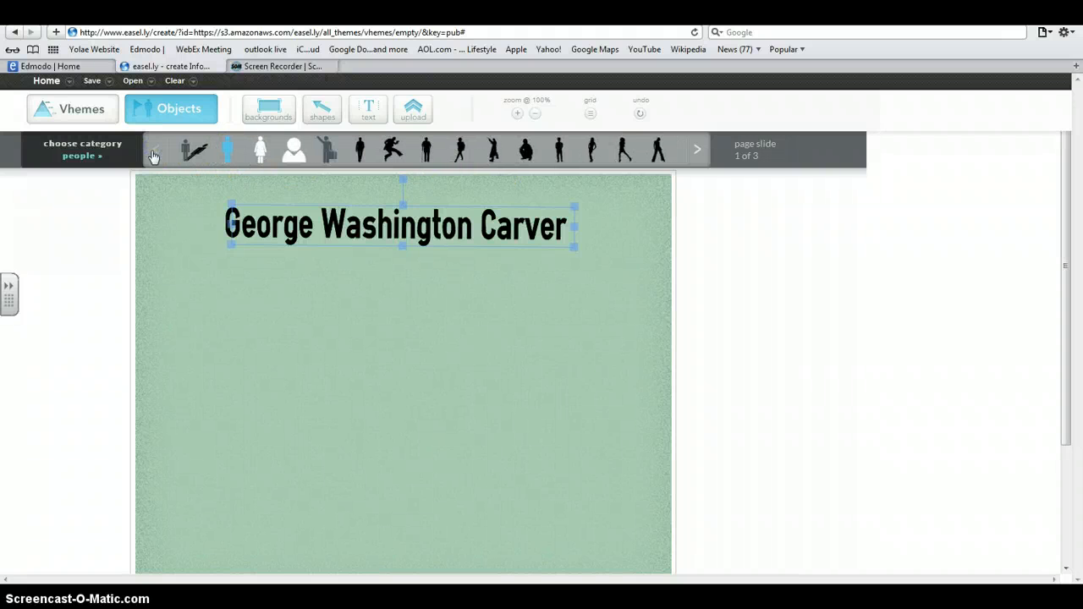
click(96, 110)
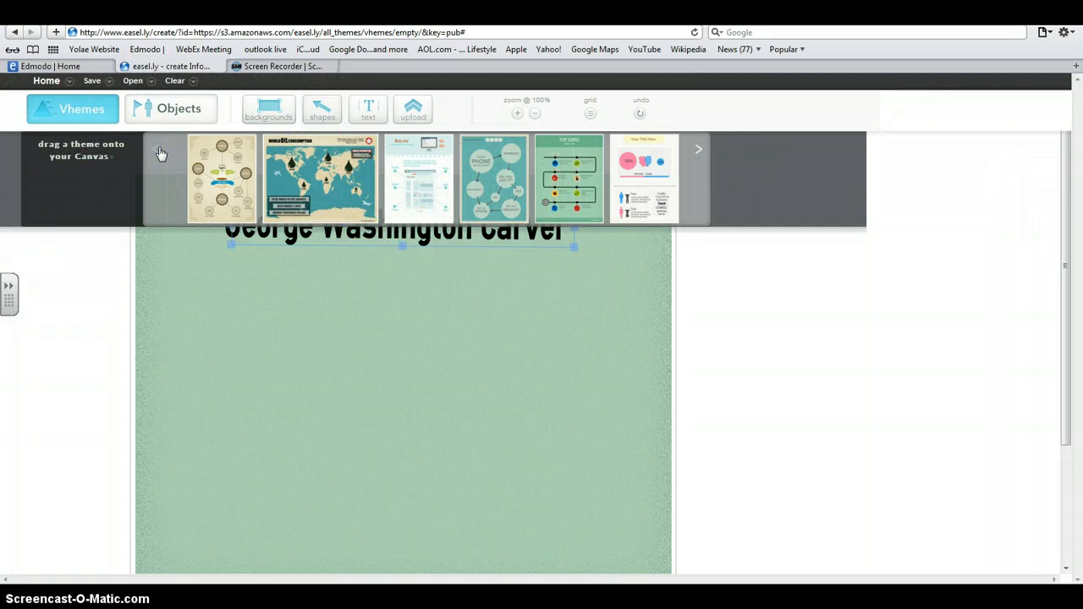
click(81, 109)
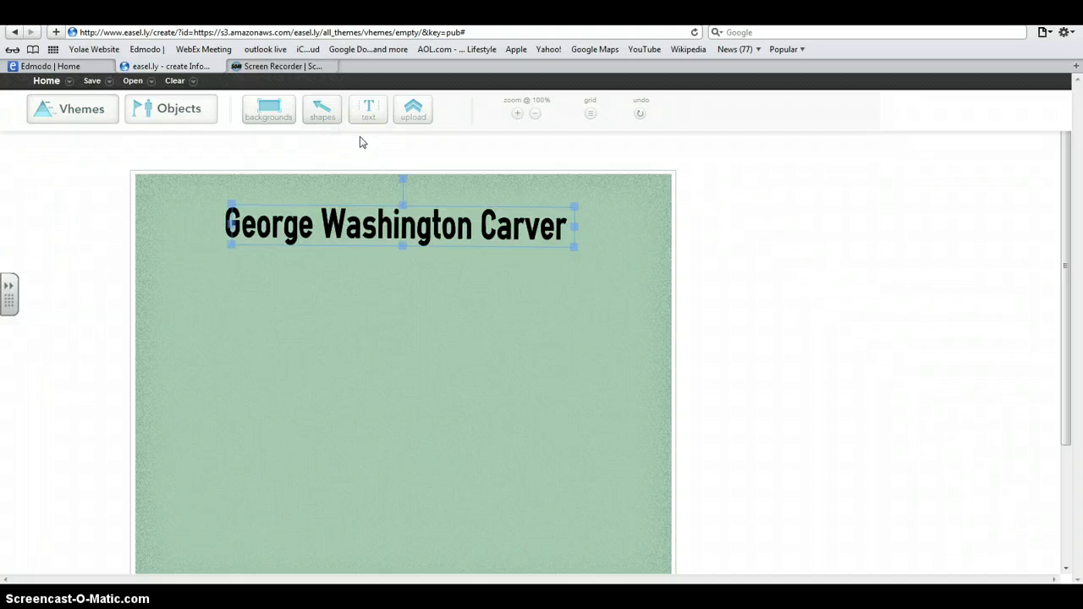
- Place the thought bubble from the second set of shapes below the right half of the title and select it
click(324, 108)
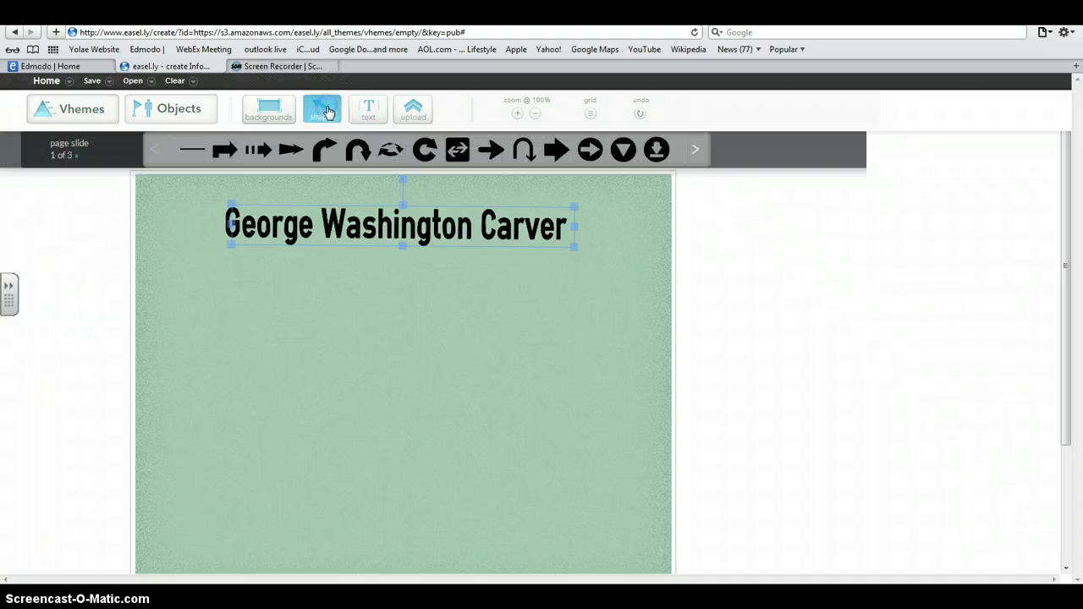
click(695, 148)
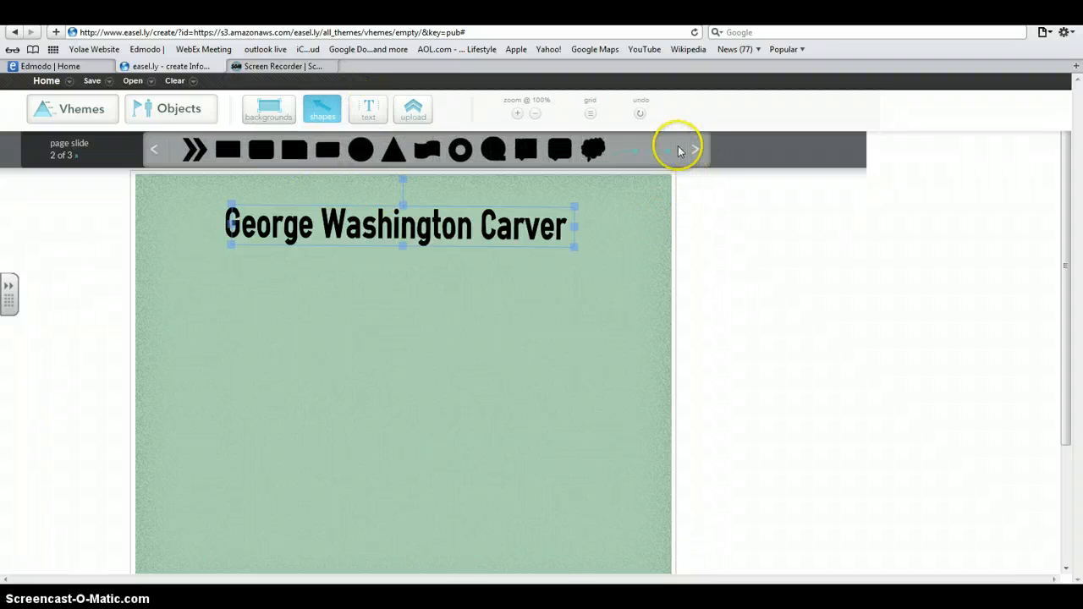
click(591, 150)
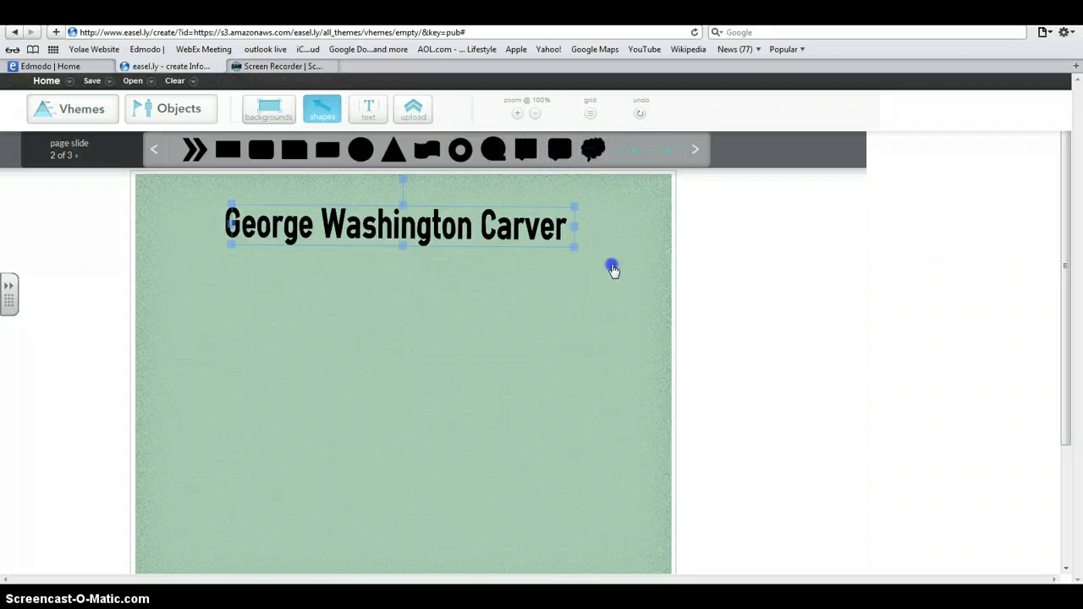
drag(613, 269, 497, 356)
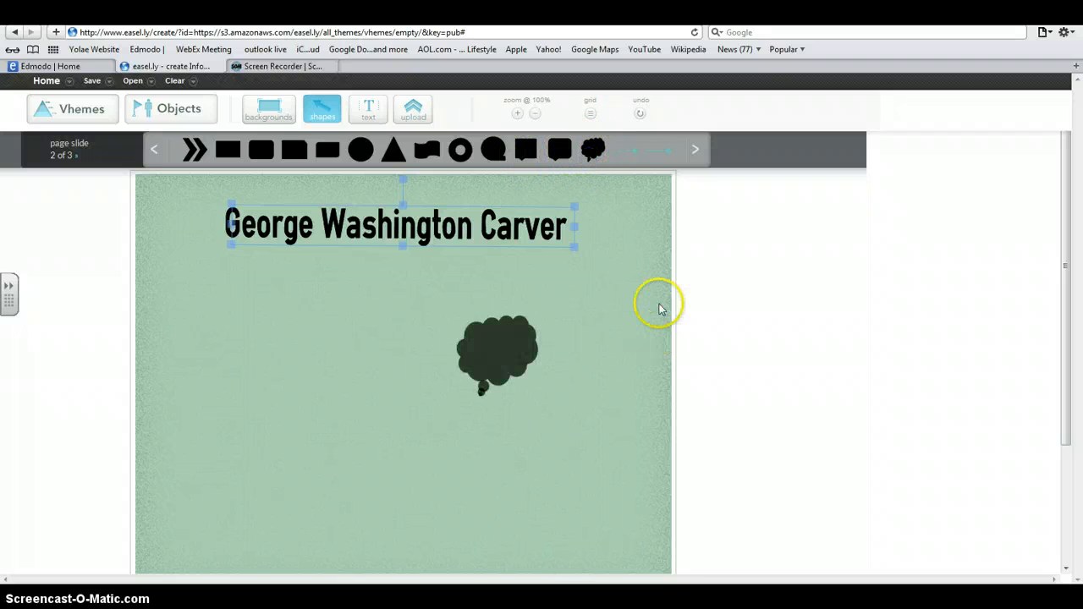
click(503, 358)
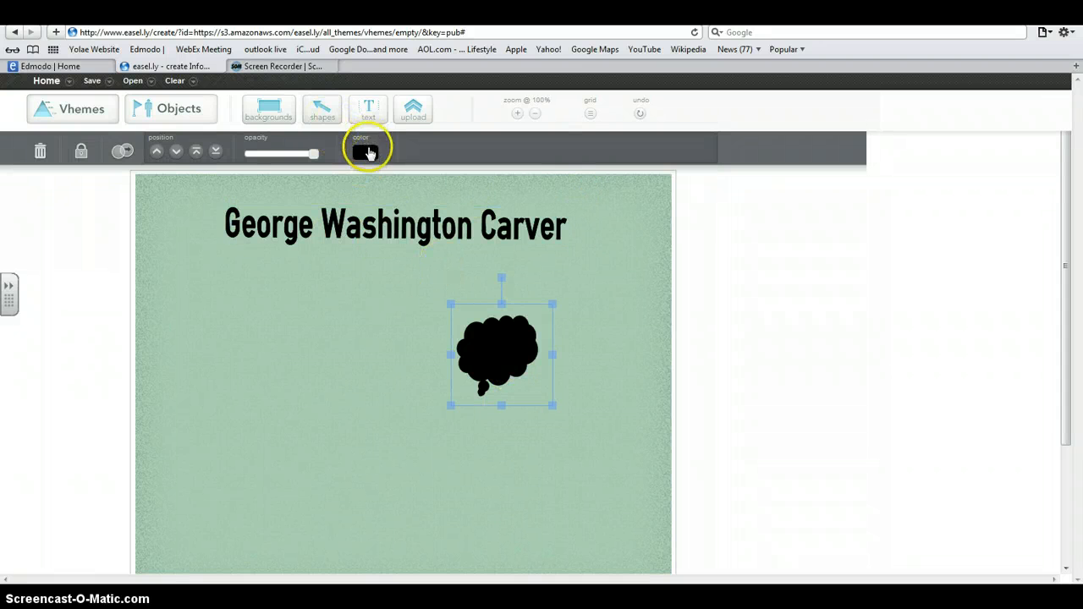
- Recolor the thought bubble white, change it to light blue, and move it closer to the right edge of the canvas
click(366, 152)
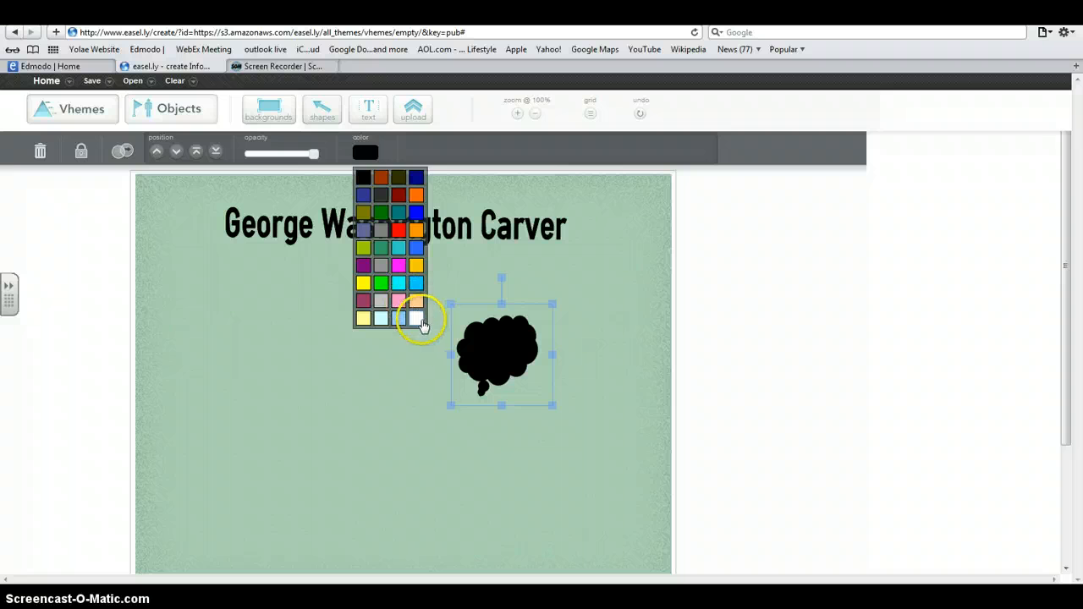
click(418, 320)
click(366, 152)
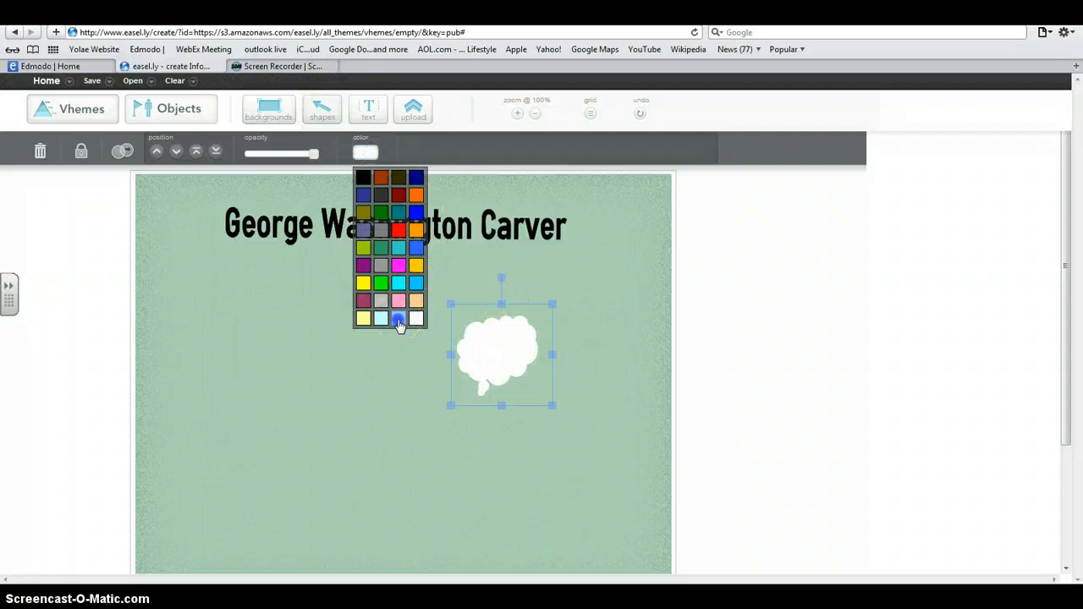
click(398, 325)
drag(500, 355, 579, 316)
- Add a header text over the thought bubble reading "Carver was born into slavery in 1864"
click(364, 108)
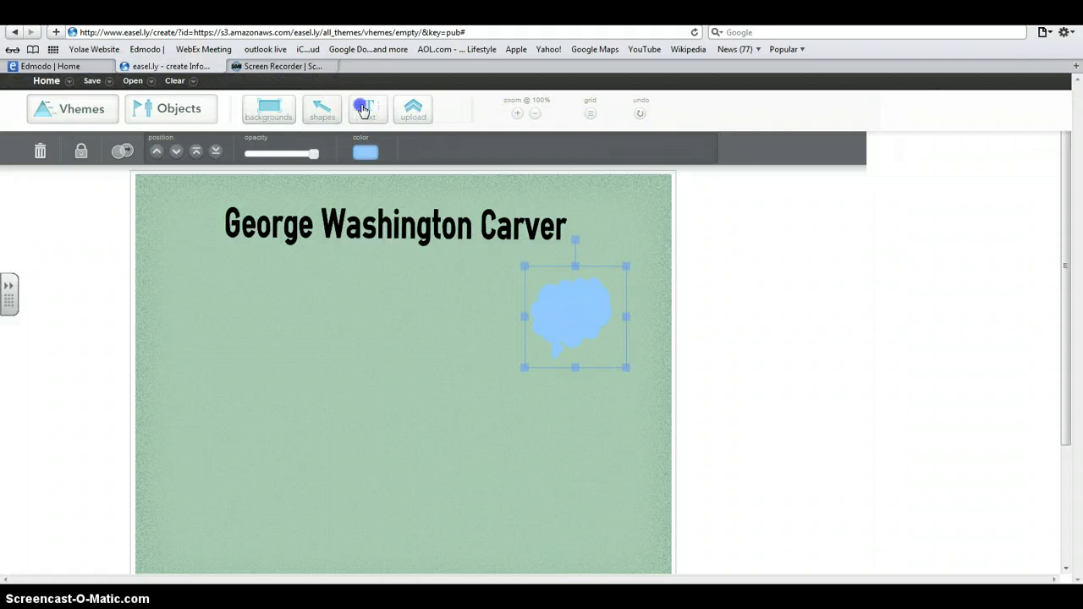
drag(239, 150, 573, 316)
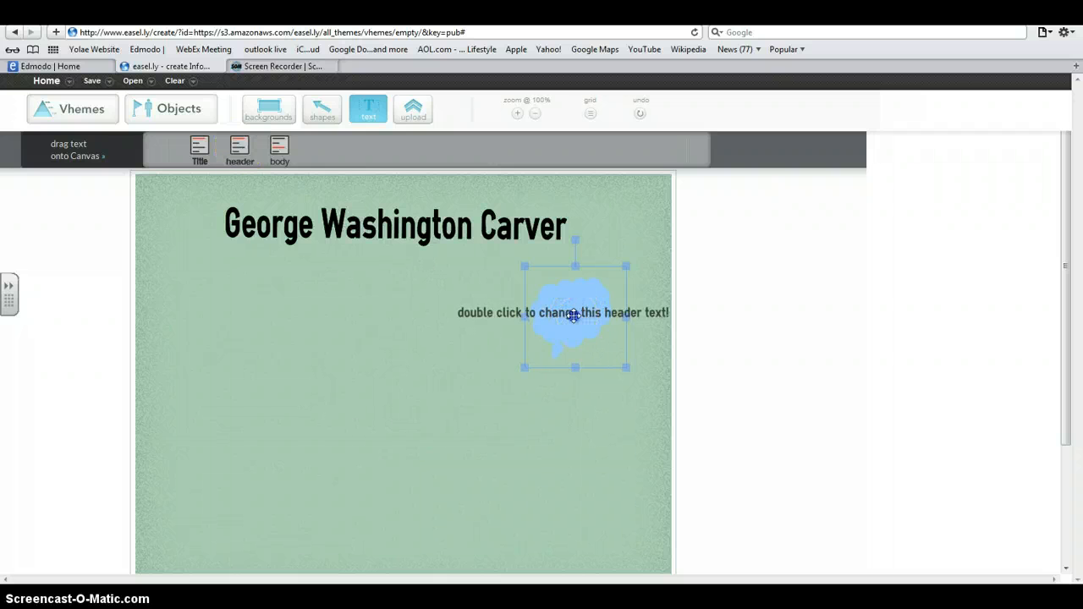
double_click(573, 315)
click(721, 332)
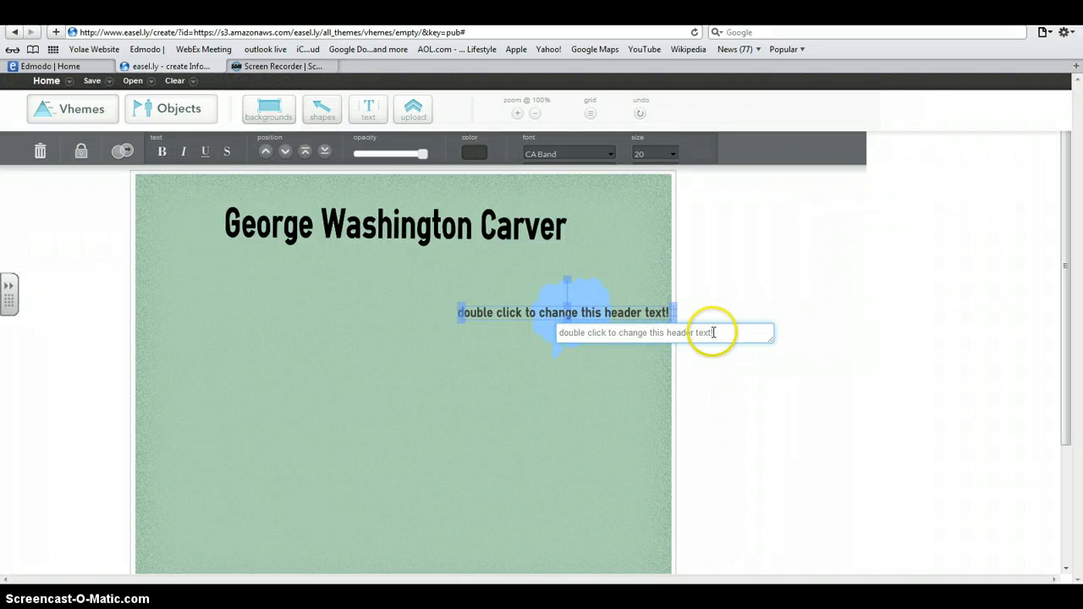
drag(713, 333, 584, 332)
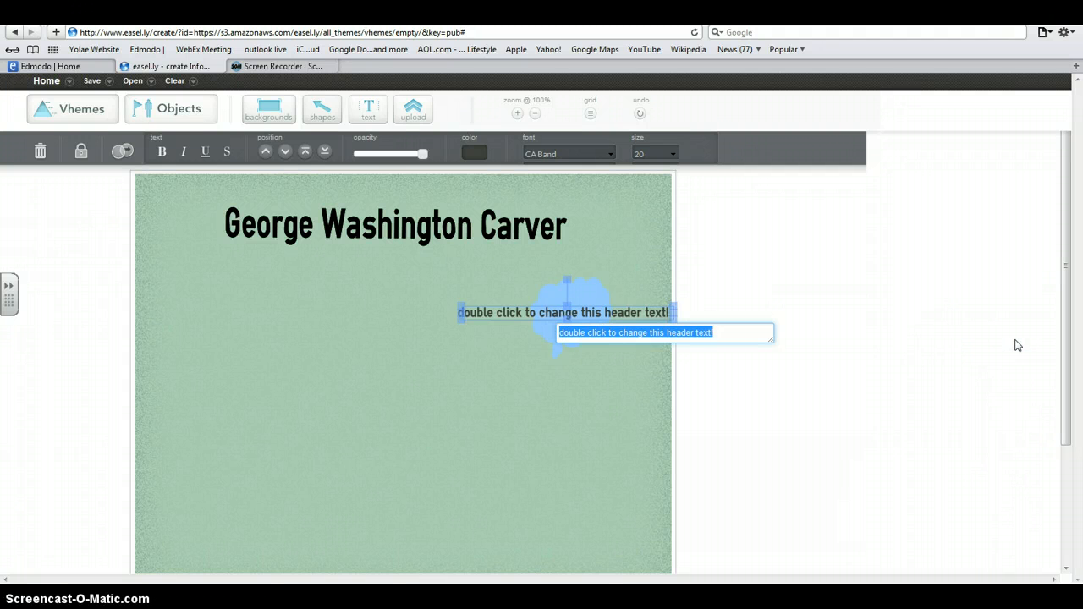
text(Carver was)
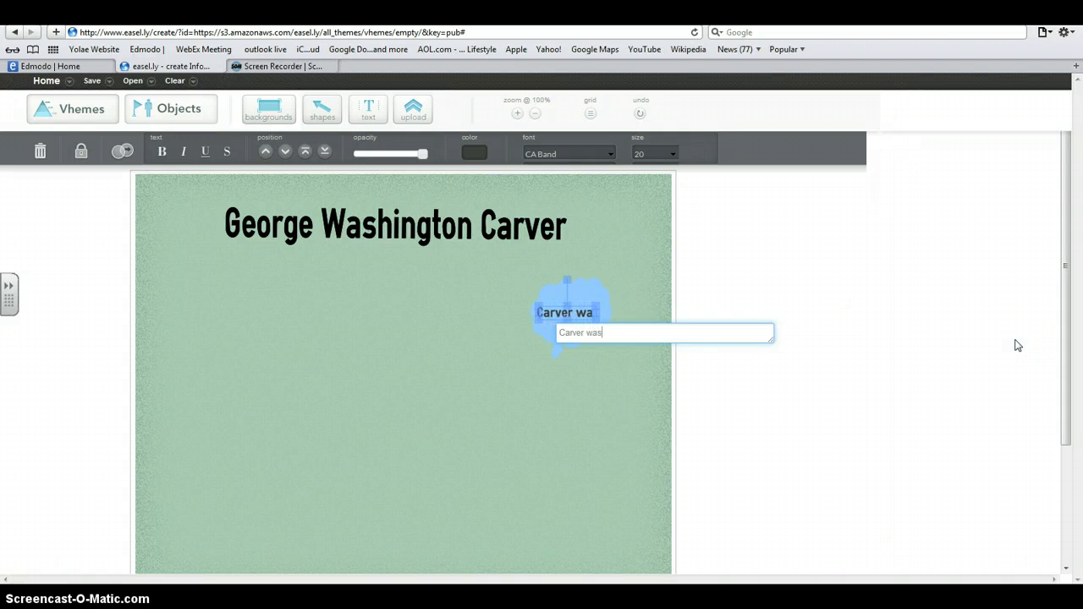
text( born )
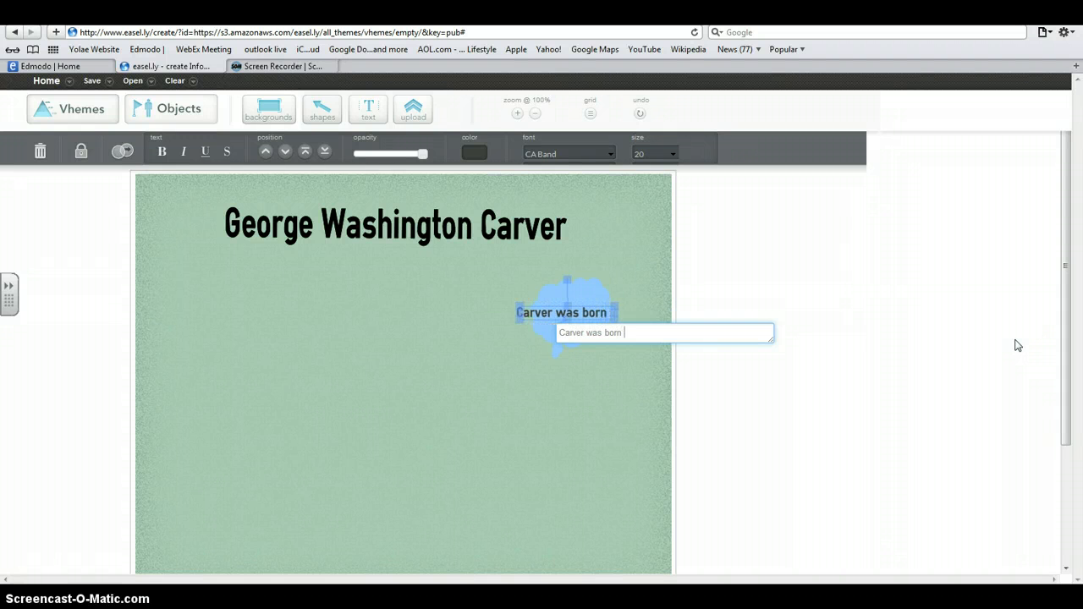
text(into s)
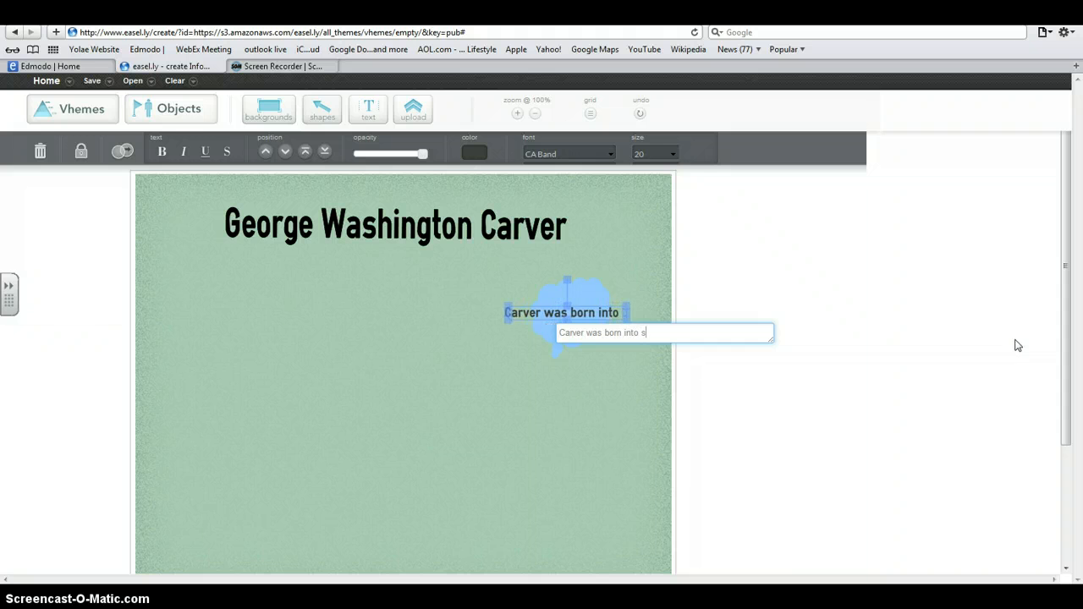
text(lavery i)
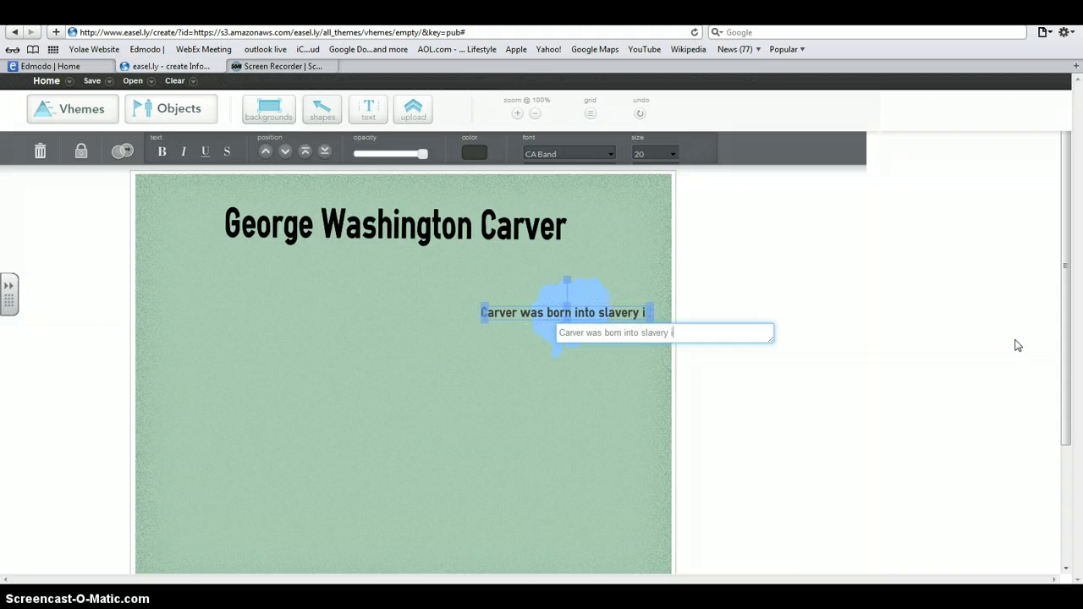
text(n 18)
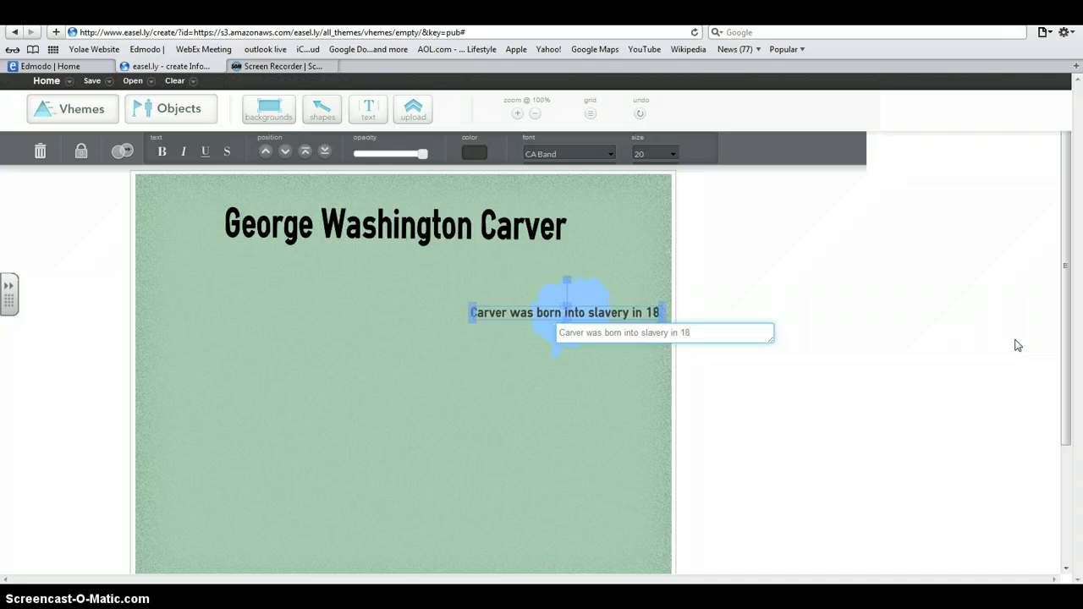
text(64)
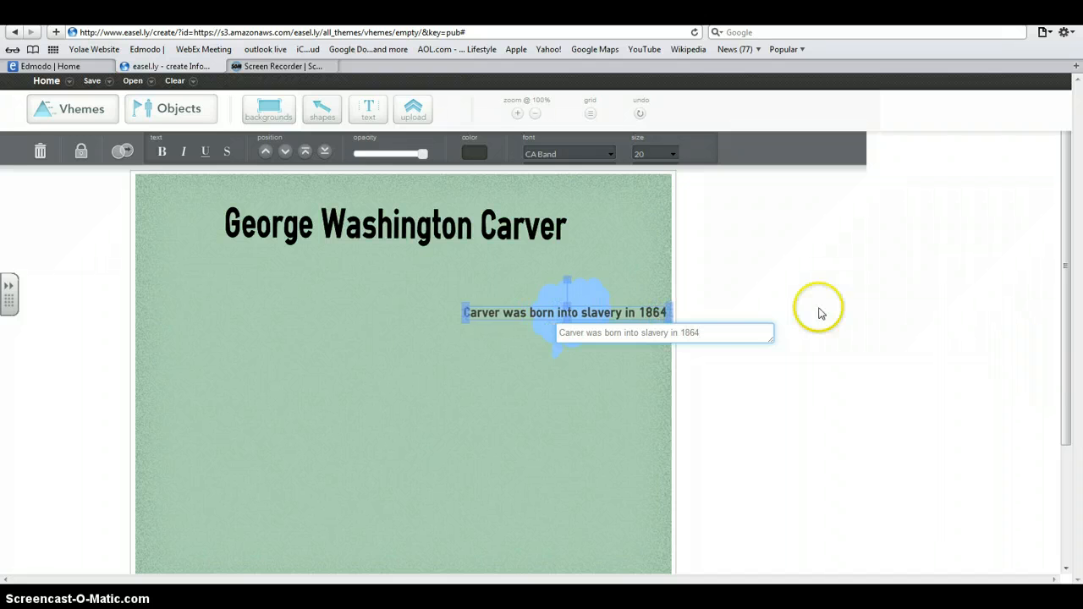
- Stretch the caption taller and narrower, and enlarge the thought bubble so that the caption fits inside it
click(568, 302)
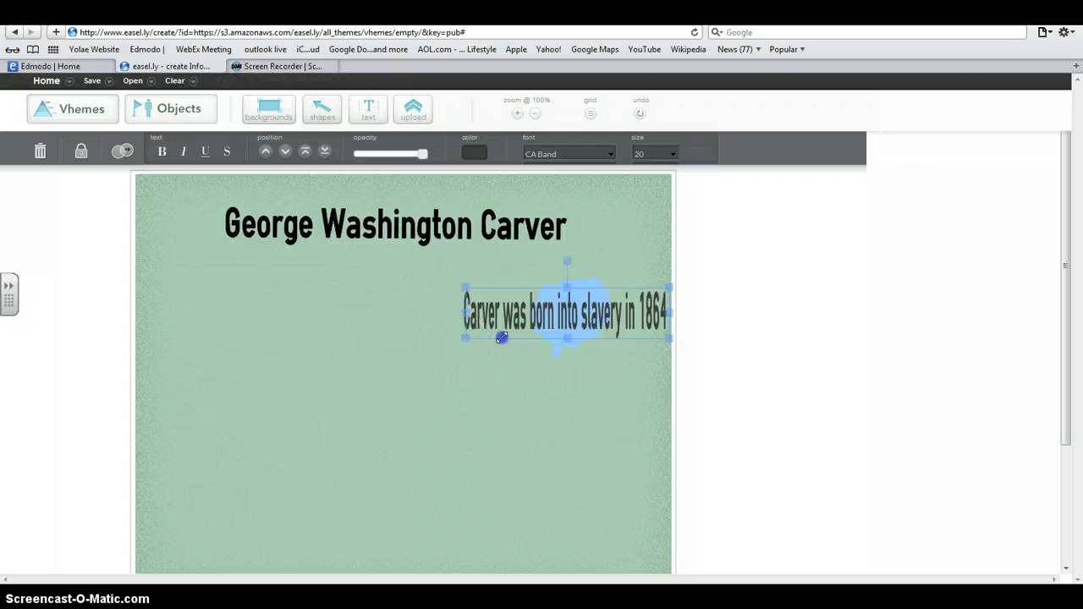
drag(502, 337, 519, 336)
click(592, 281)
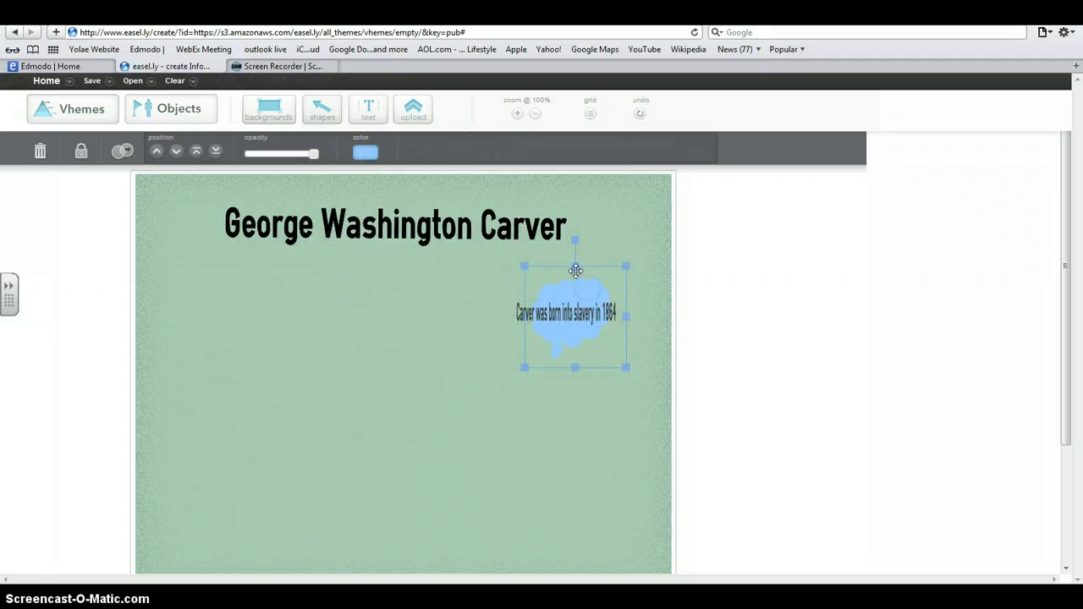
drag(525, 264, 505, 262)
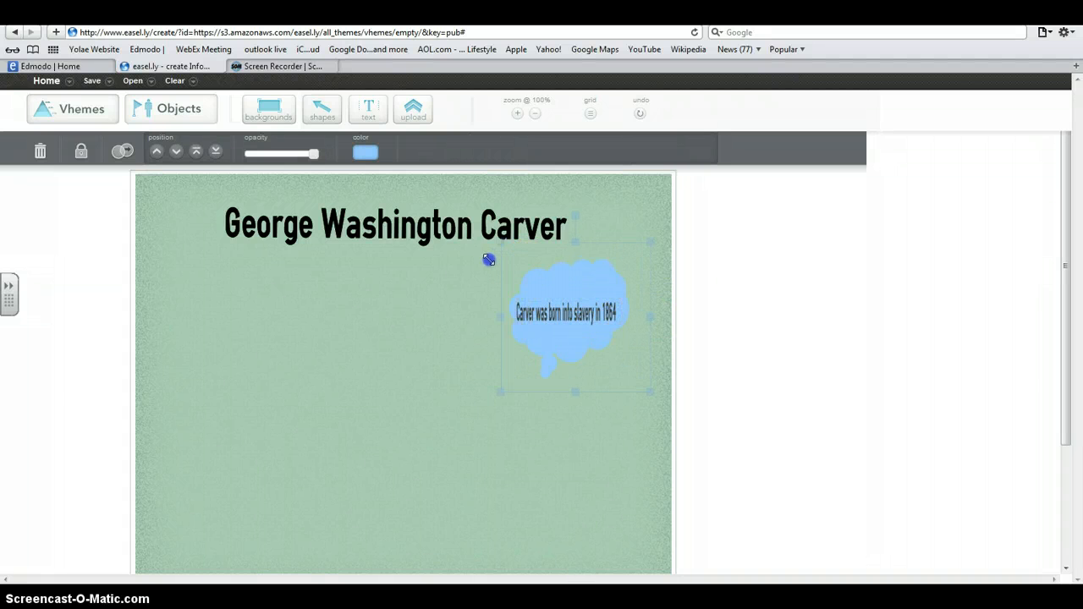
- Move the caption up in the bubble and break it into three lines: "Carver was", "born into" and "slavery in 1864"
click(560, 316)
mouse_move(564, 314)
mouse_down()
mouse_move(550, 301)
mouse_move(572, 296)
mouse_up()
double_click(570, 297)
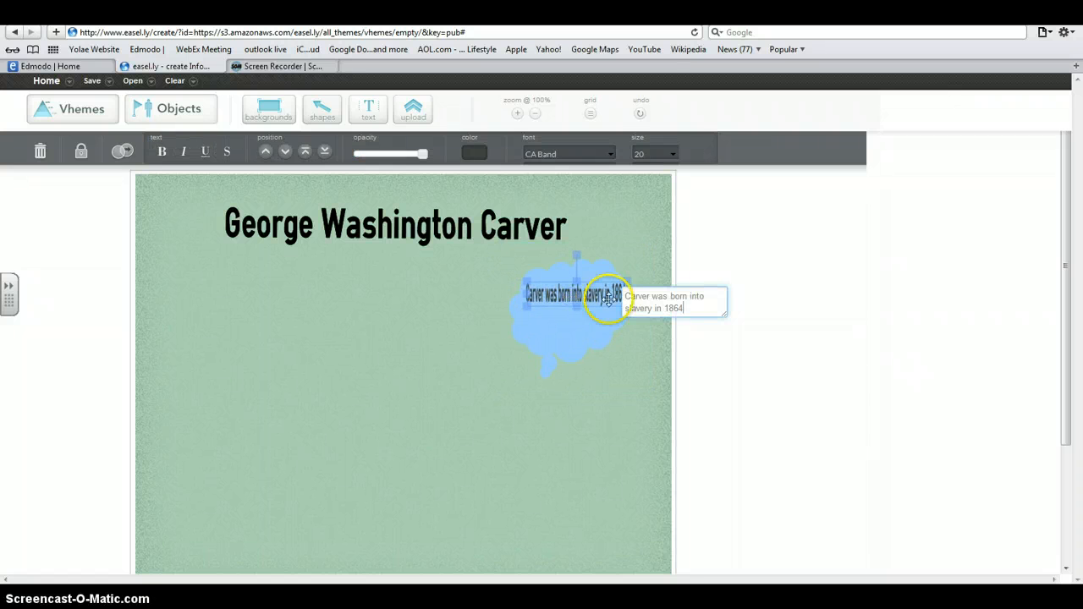
click(672, 302)
click(727, 283)
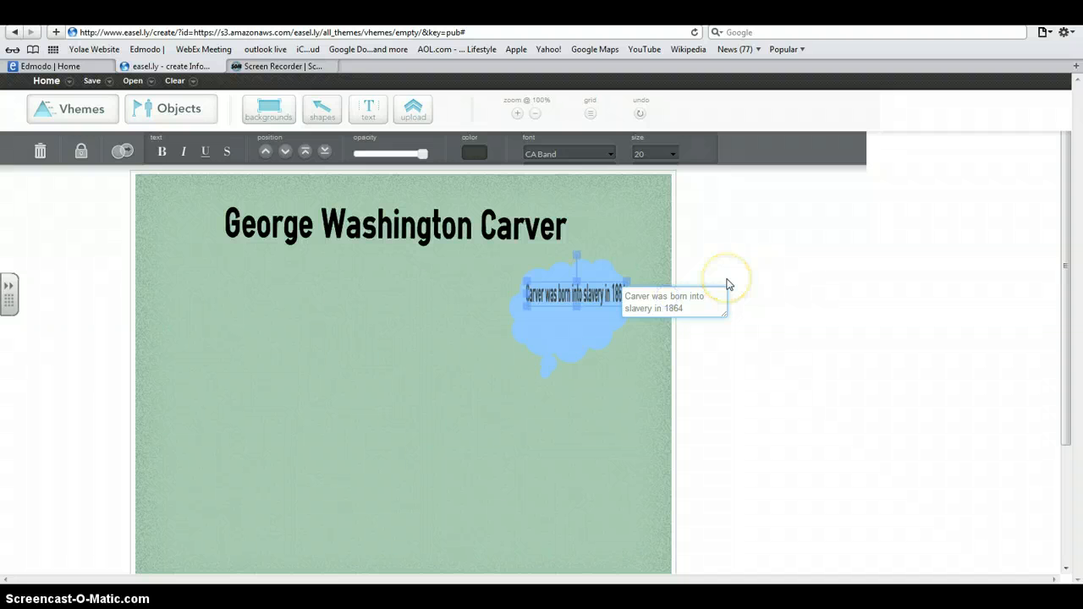
click(727, 283)
key(Return)
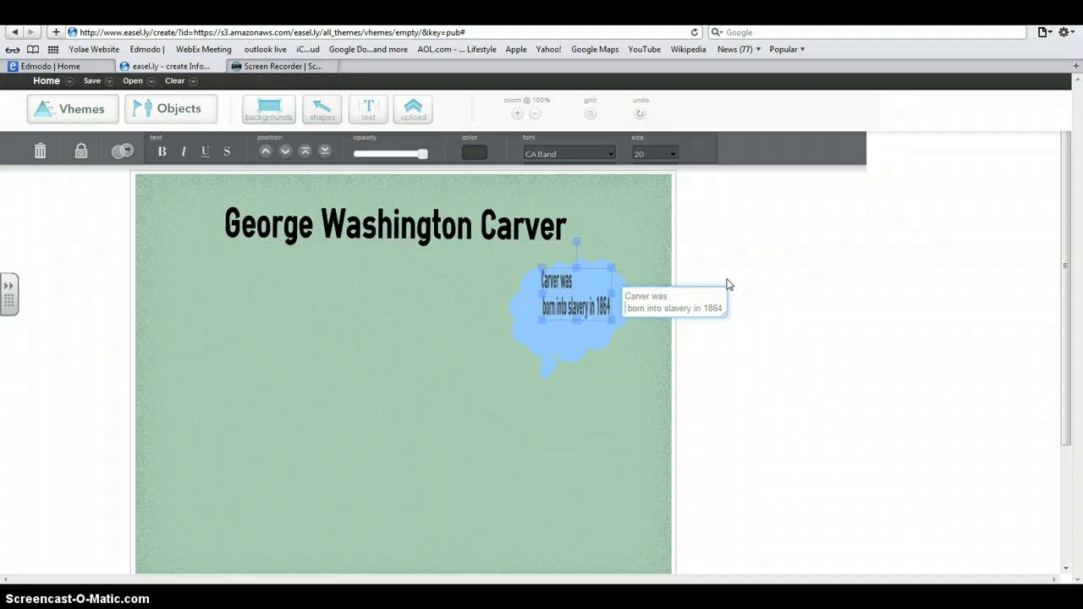
click(648, 302)
click(588, 305)
click(690, 303)
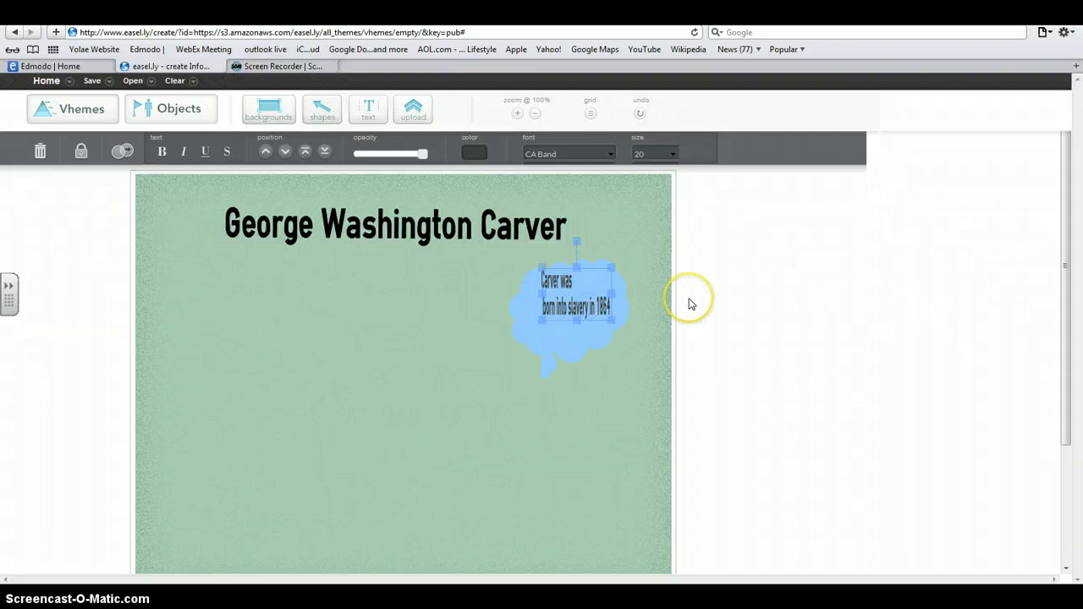
double_click(576, 306)
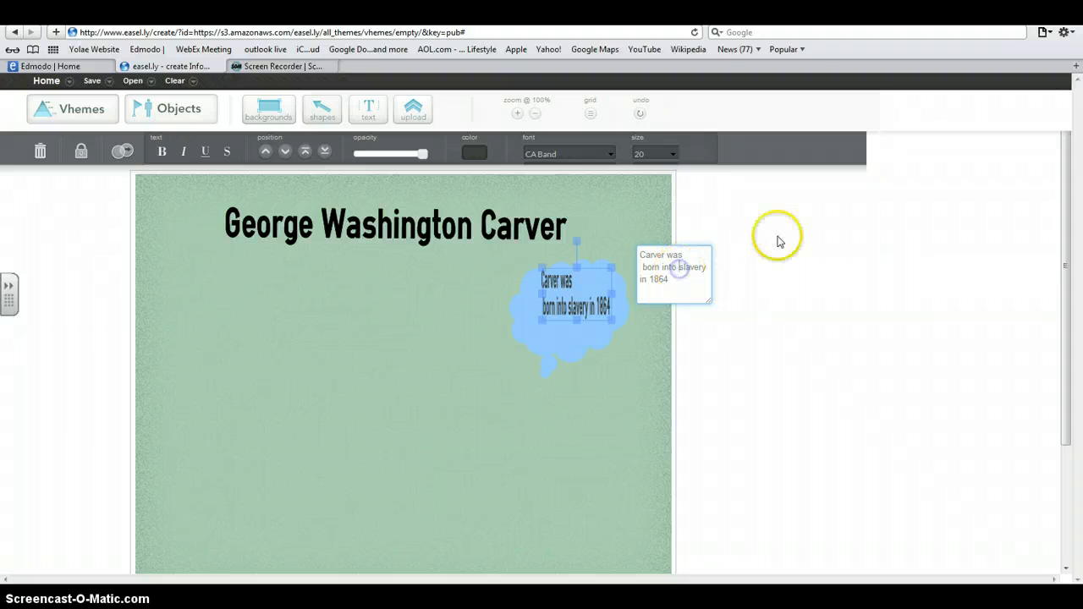
key(Return)
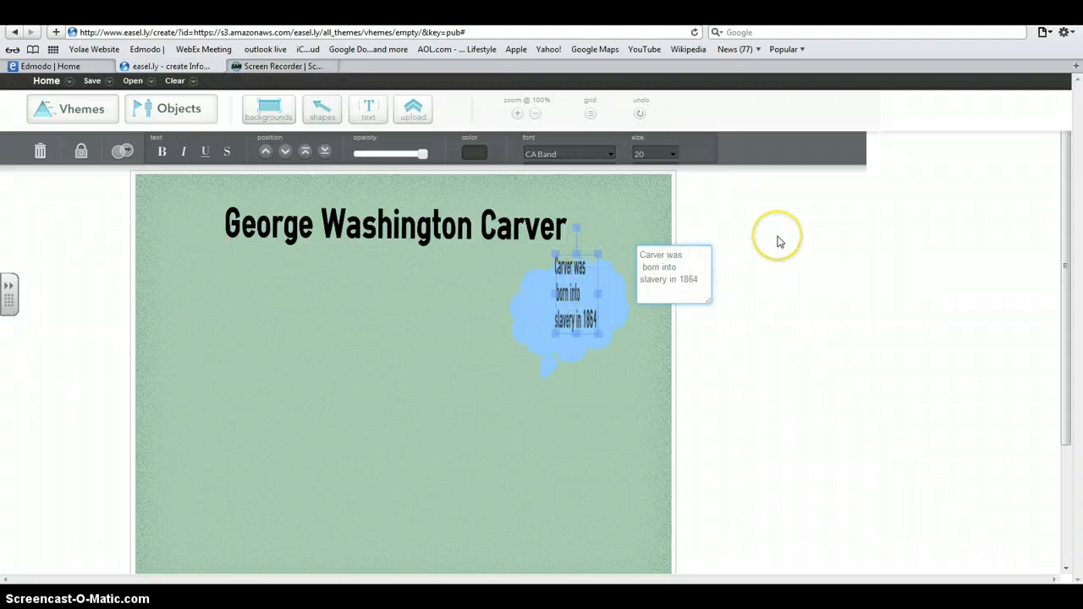
- Reposition the three-line caption inside the thought bubble and widen its letters
drag(576, 292, 563, 307)
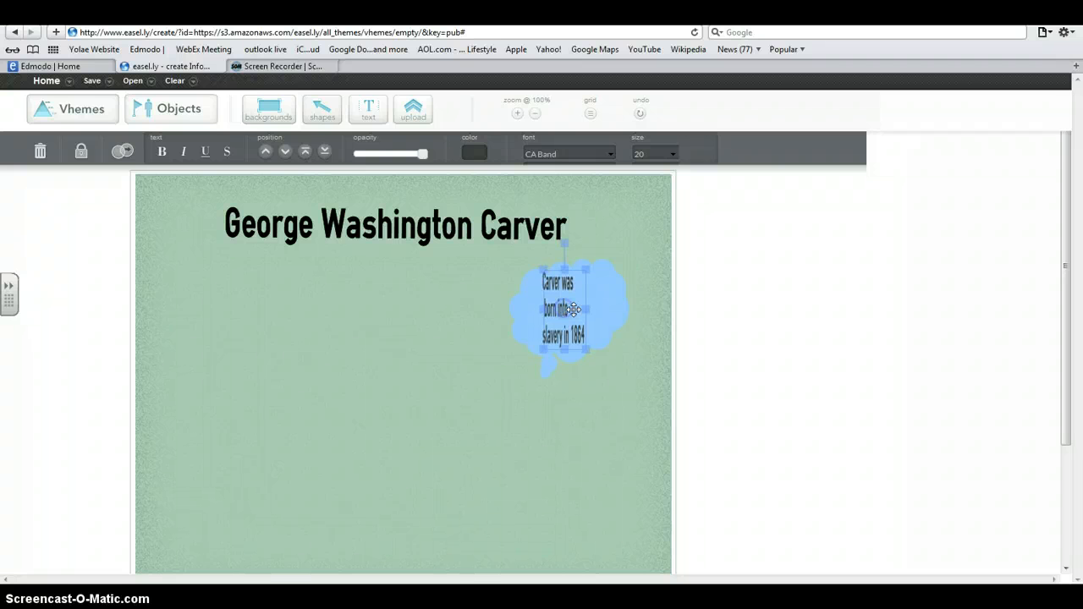
drag(587, 310, 558, 310)
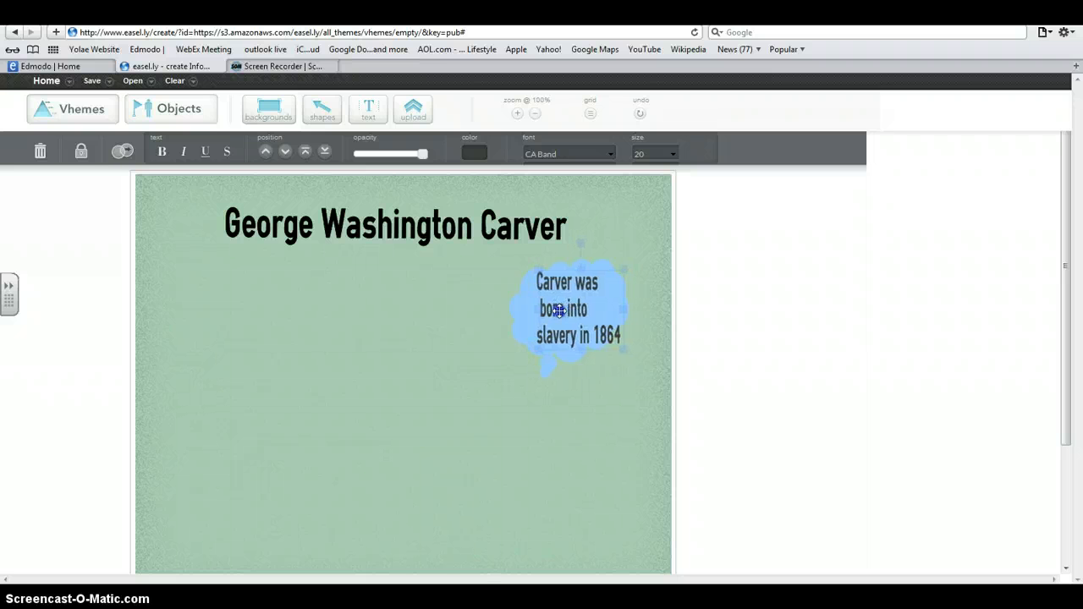
- Change the thought bubble's color from the palette to white
click(512, 306)
click(365, 152)
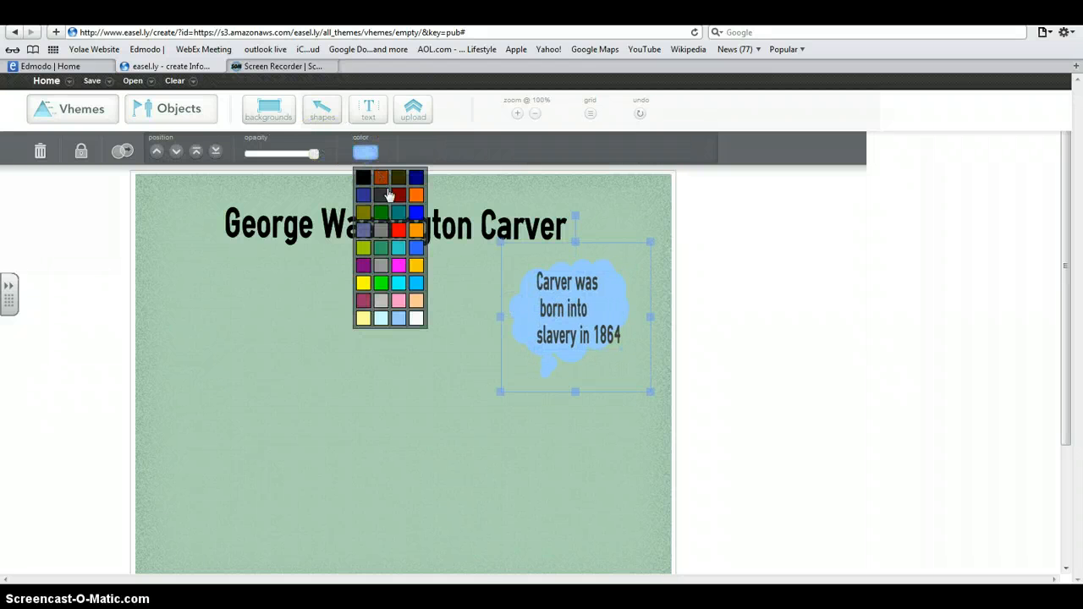
click(420, 319)
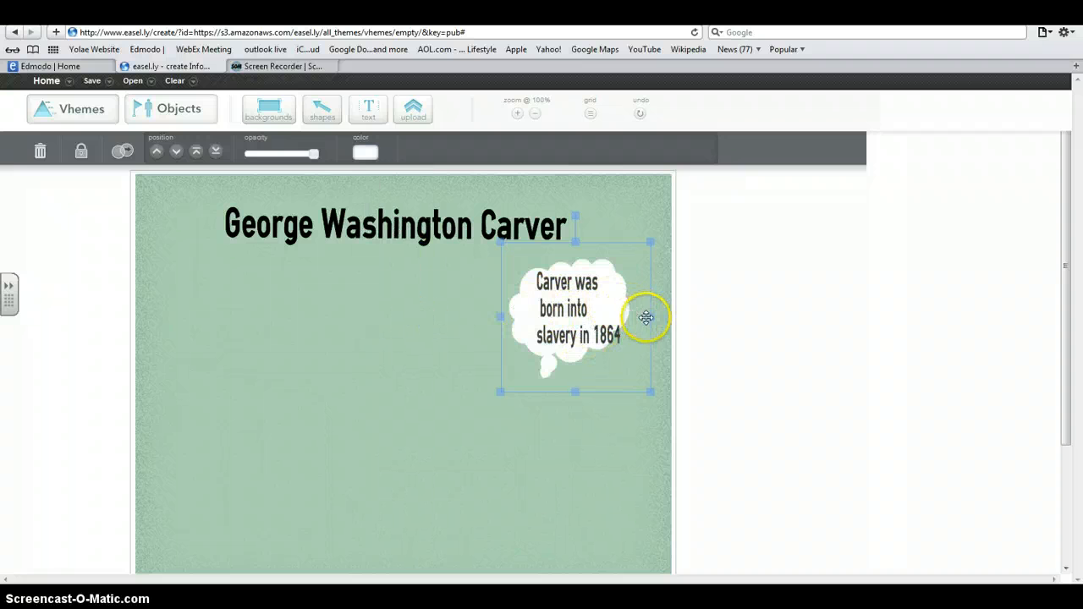
- Widen the thought bubble slightly and shift the caption a little to the left inside it, leaving the wording as it is
click(550, 313)
drag(550, 313, 544, 314)
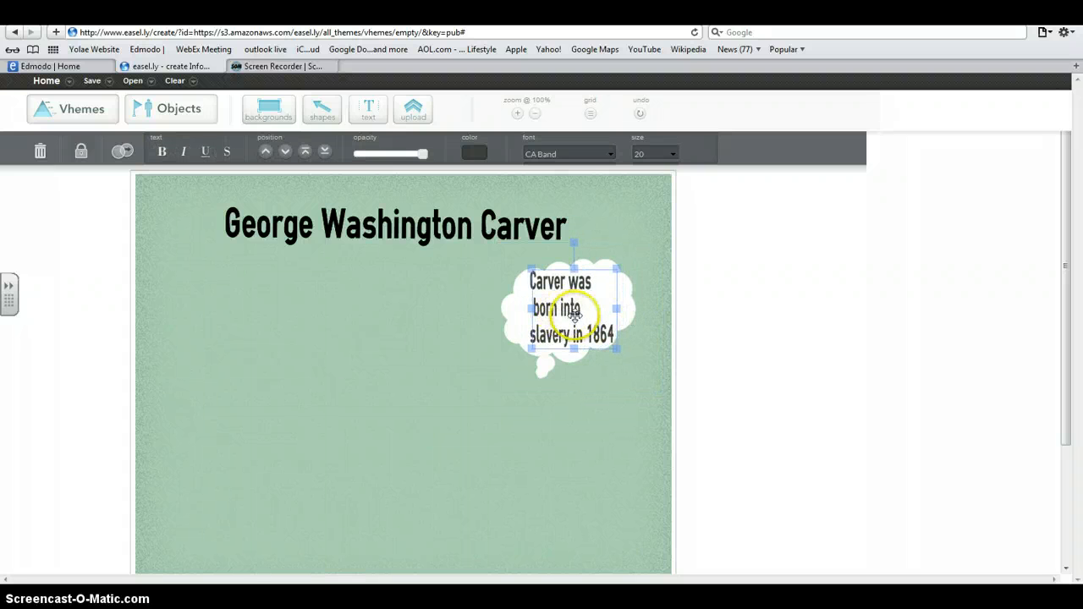
double_click(574, 314)
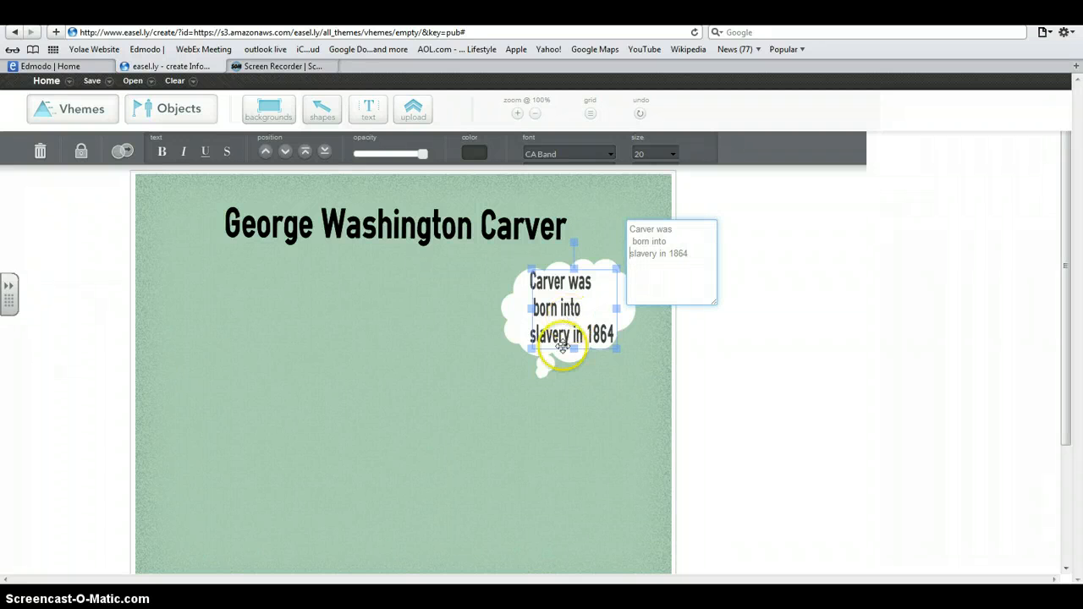
click(559, 397)
- Move the caption and the thought bubble together to the left side of the canvas below the title
drag(610, 297, 244, 303)
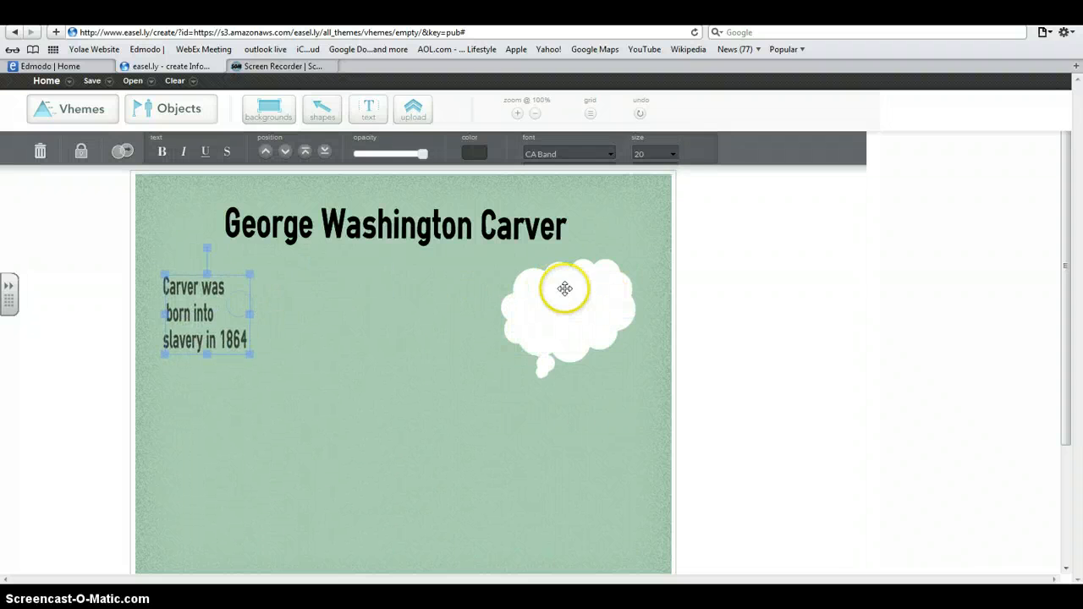
drag(565, 289, 202, 293)
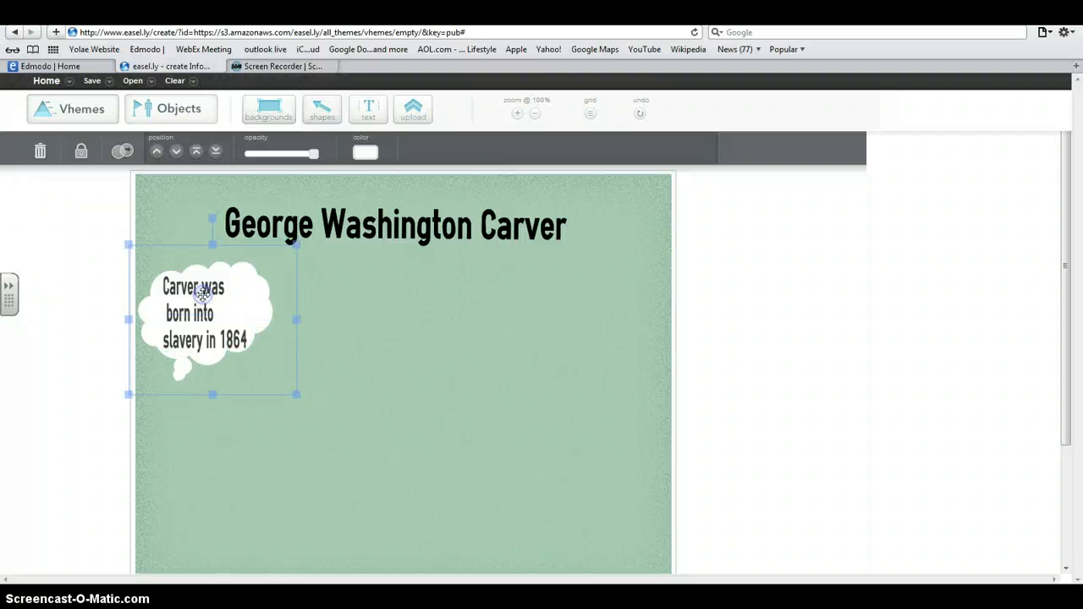
- Try bringing the thought bubble to the front, and send it to the back behind the caption
click(195, 152)
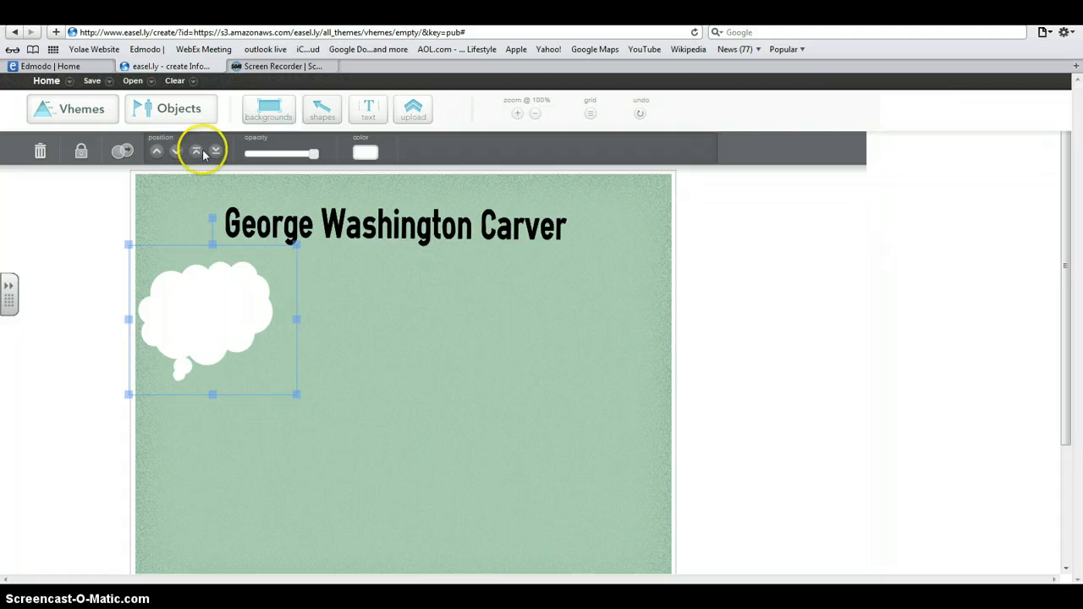
click(218, 152)
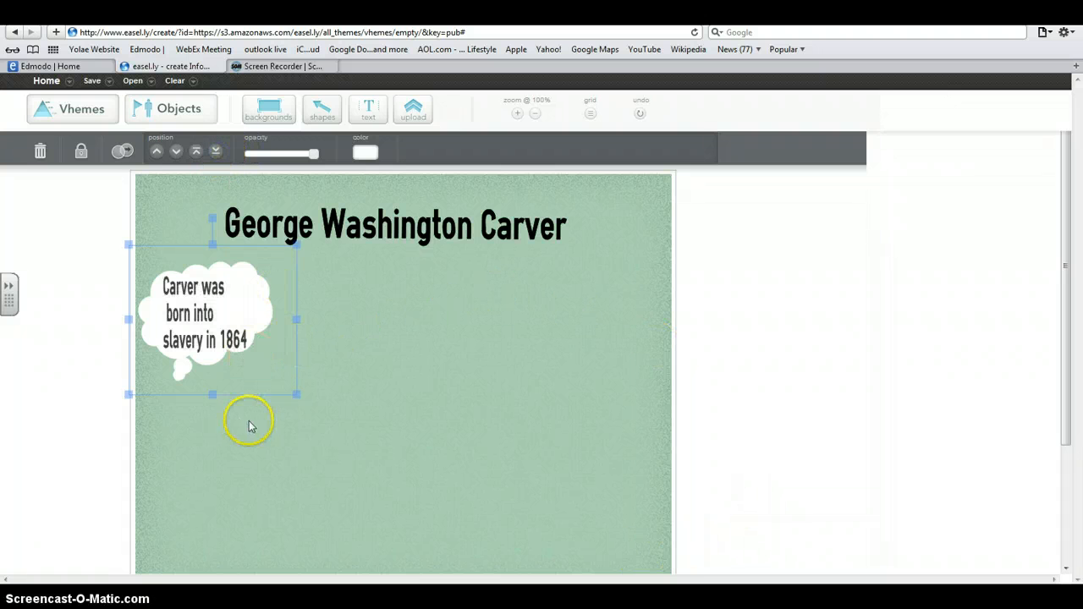
- Enlarge the thought bubble slightly and center the caption inside it
drag(295, 396, 303, 401)
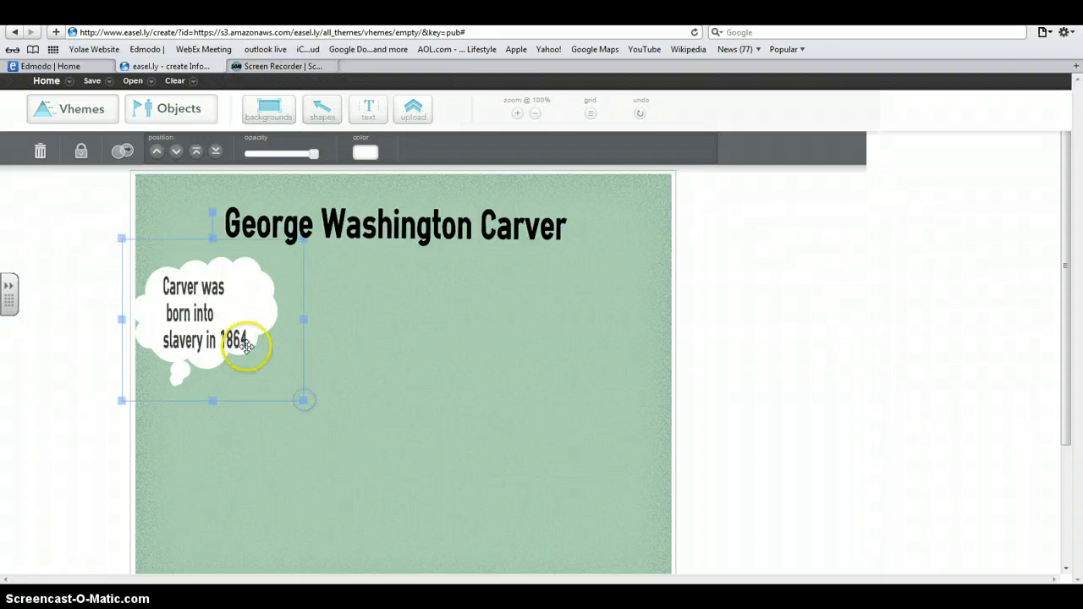
drag(222, 311, 227, 306)
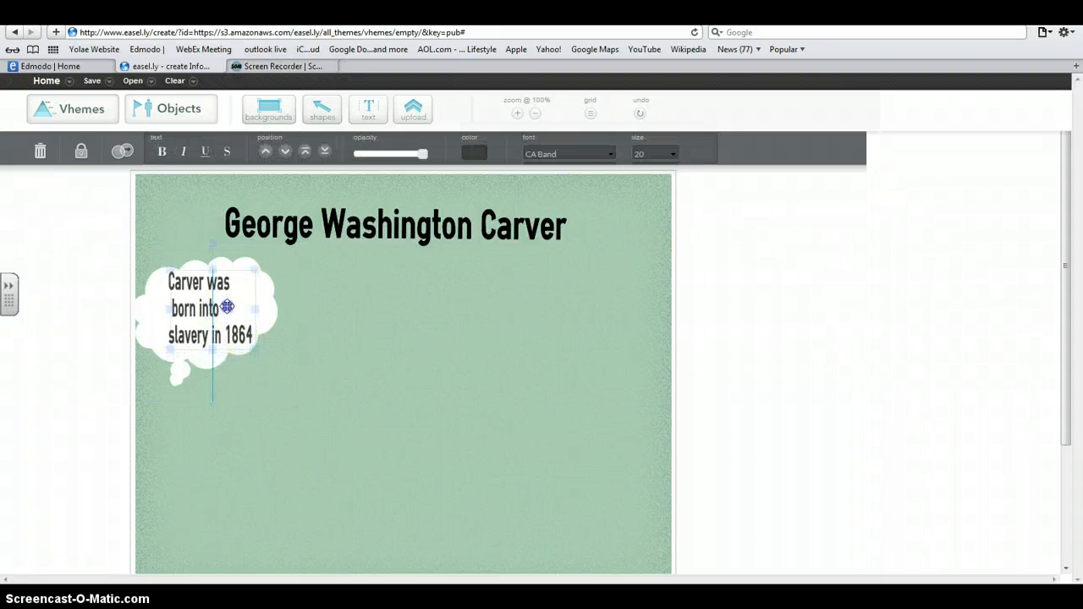
- Start an image upload and browse to the gwc folder inside Clip Art to find pictures for the poster
click(368, 108)
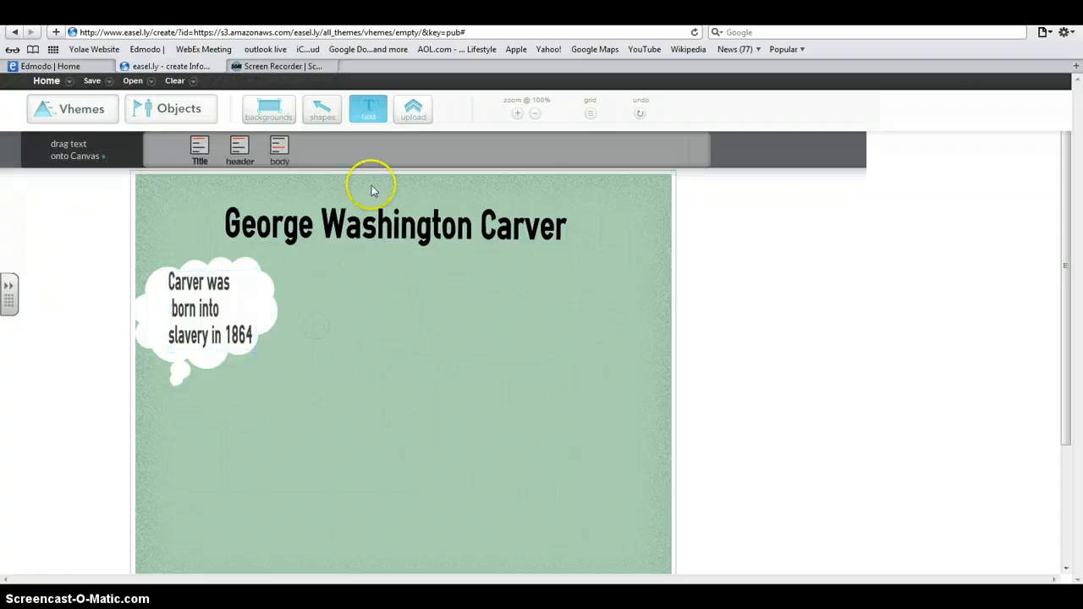
click(414, 111)
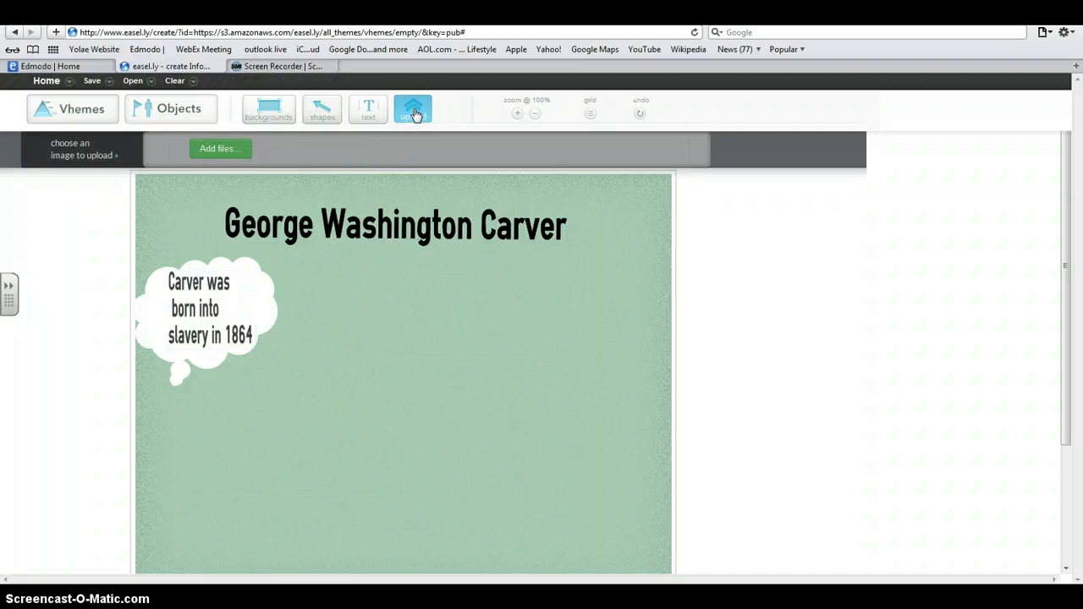
click(218, 149)
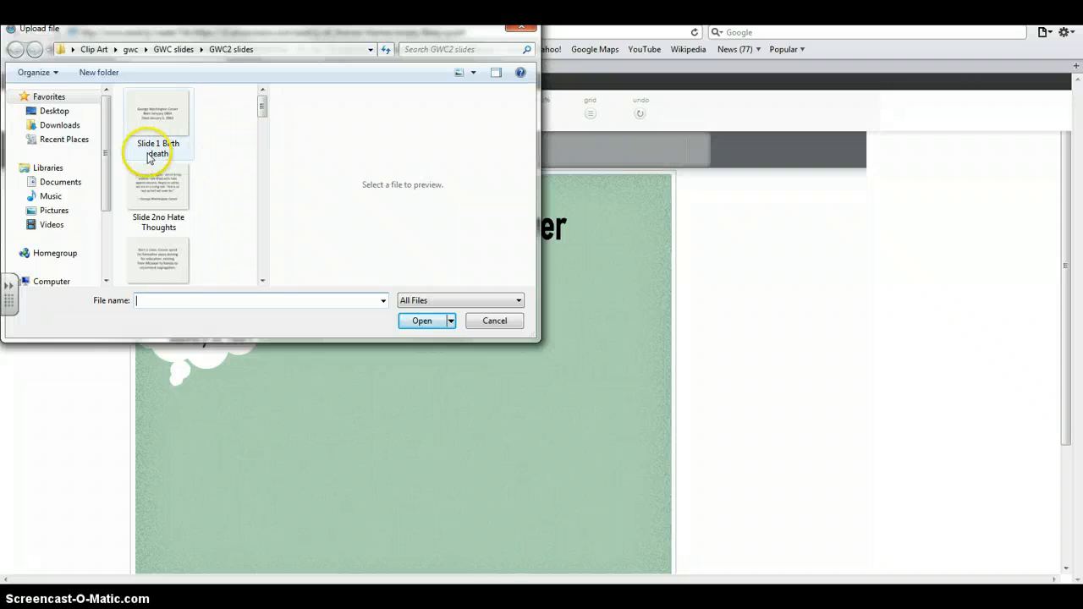
click(132, 49)
drag(261, 106, 265, 148)
click(394, 247)
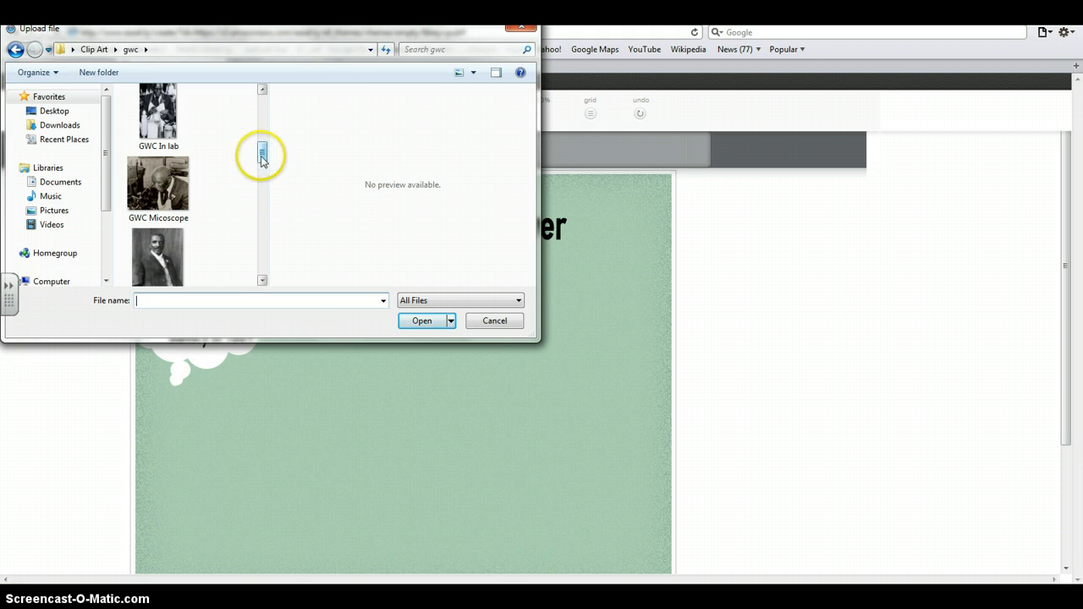
- Try to upload the GWC Micoscope and GWC images together from the gwc folder
click(177, 246)
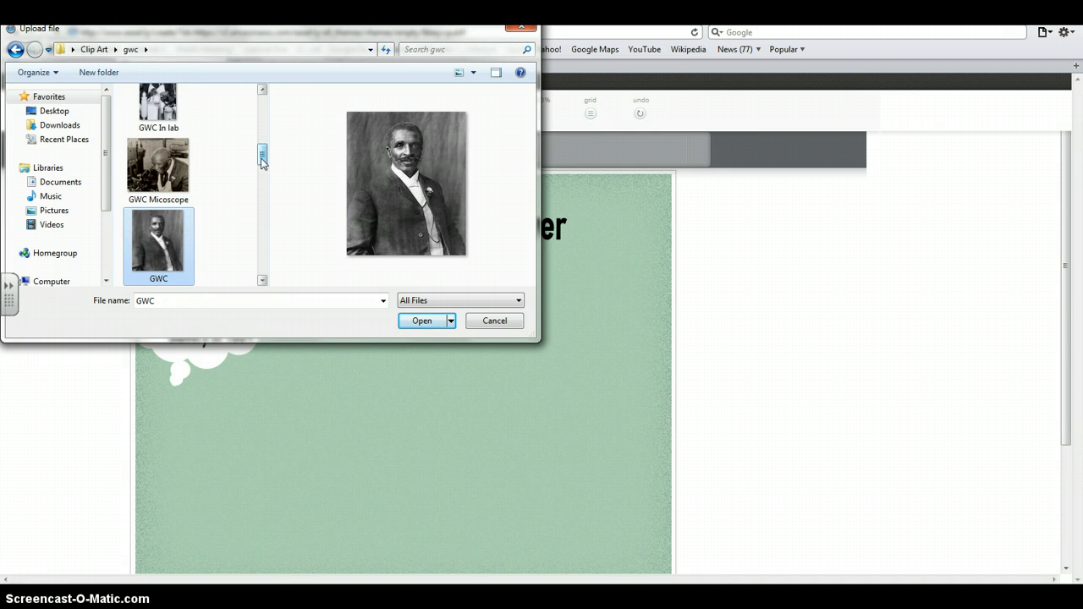
drag(262, 162, 262, 182)
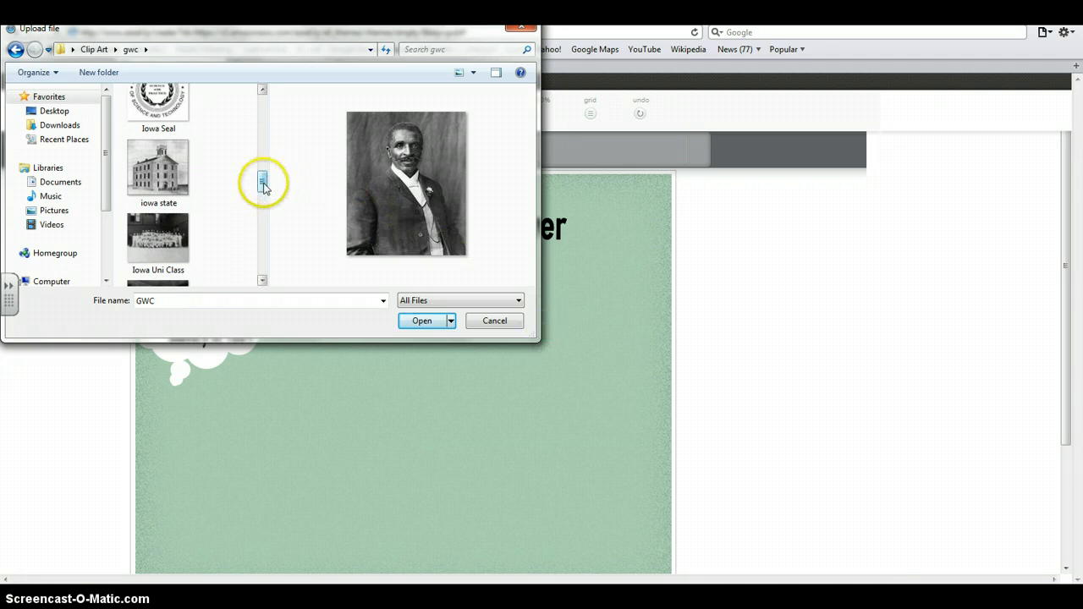
drag(263, 185, 277, 160)
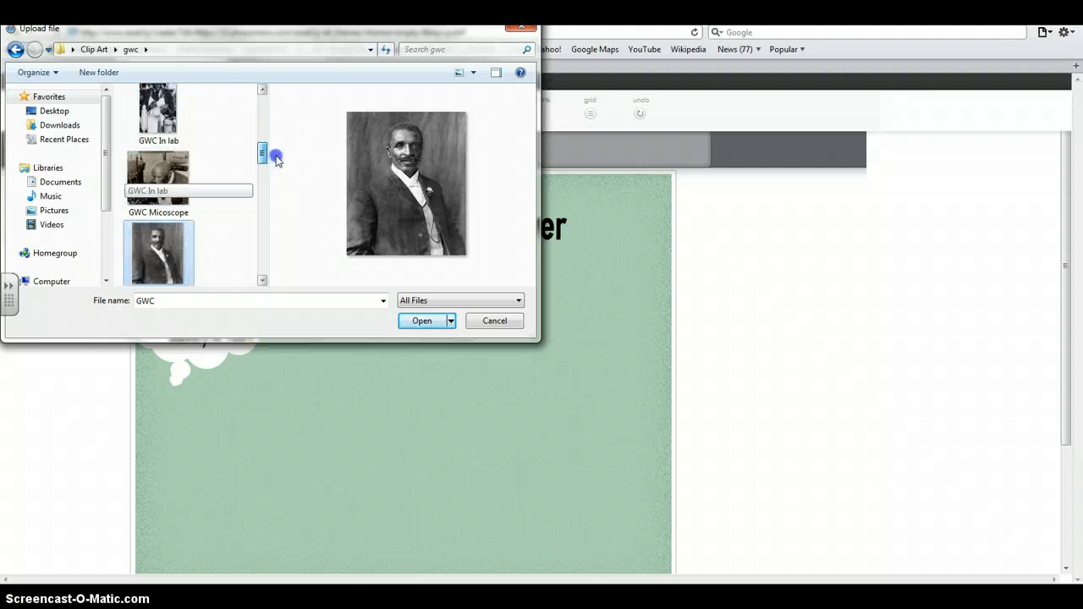
click(161, 176)
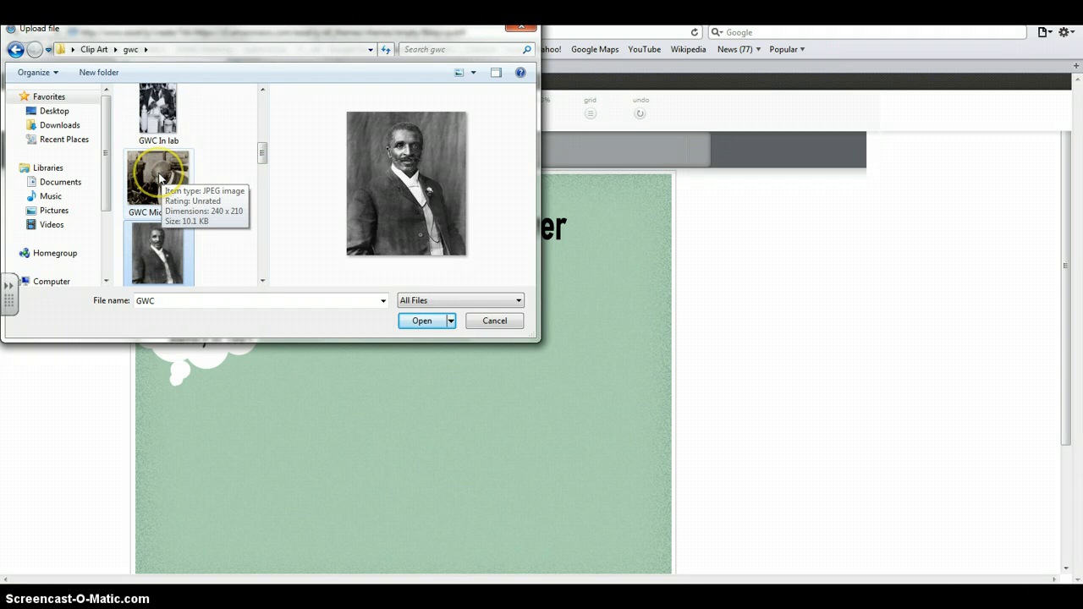
ctrl+click(159, 174)
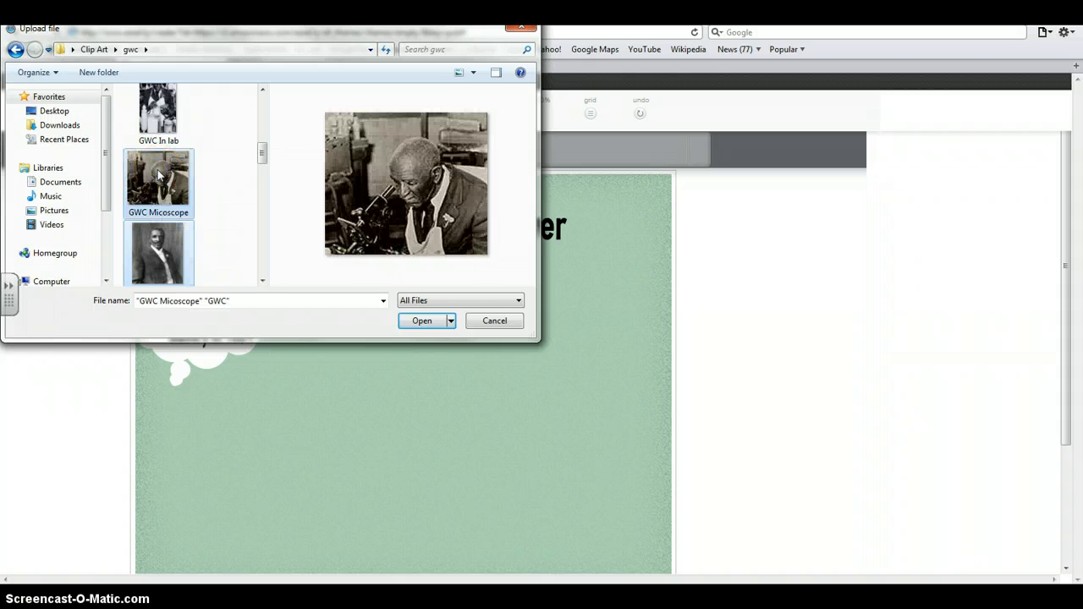
click(422, 322)
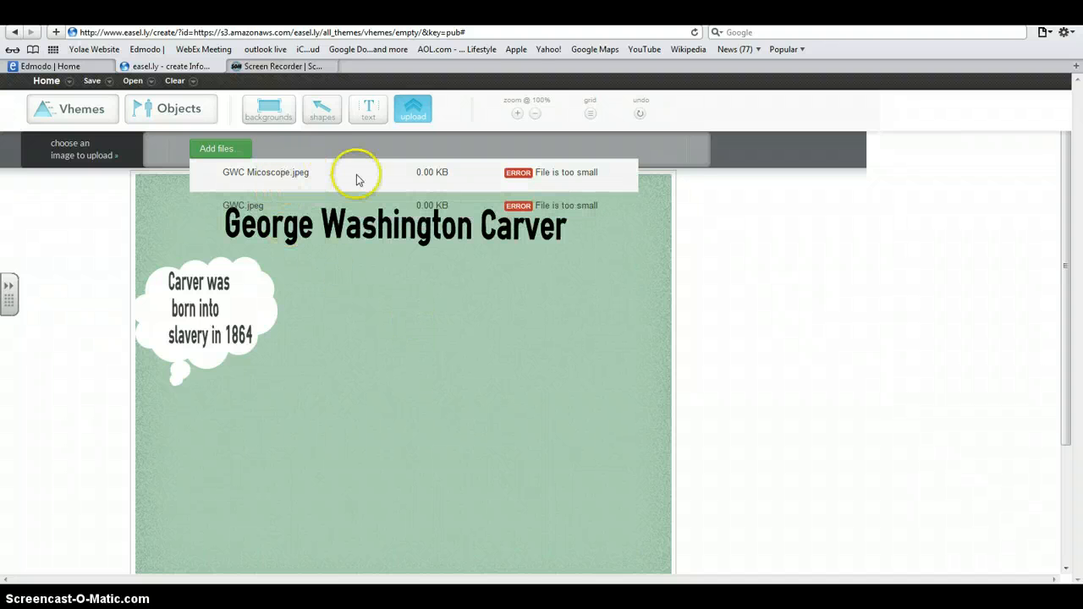
- Upload the GWC portrait image by itself from the gwc folder
click(232, 153)
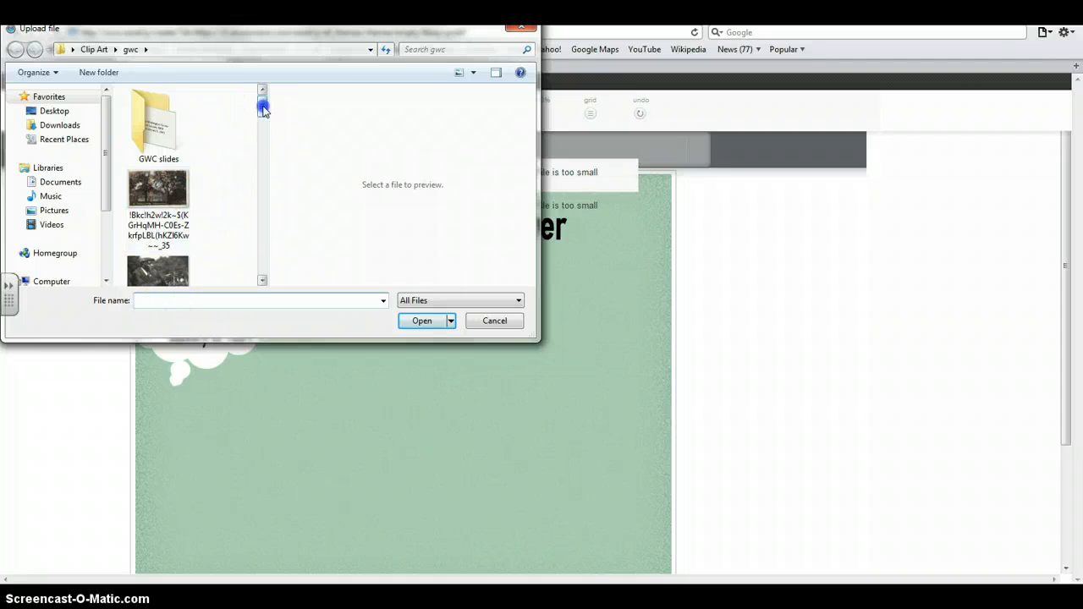
scroll(261, 105, down, 2)
click(161, 183)
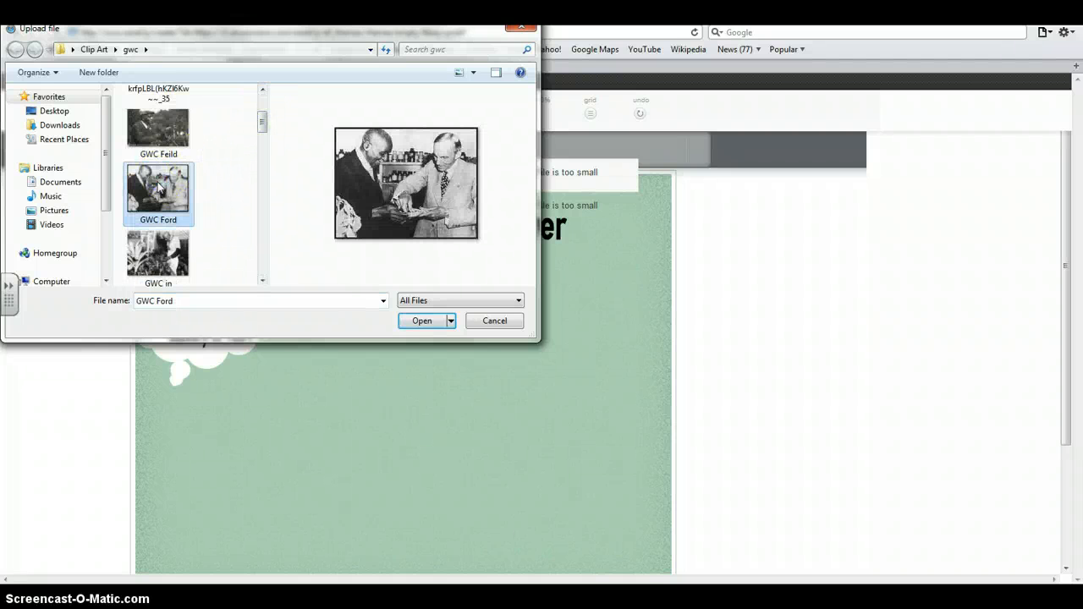
drag(261, 121, 266, 165)
click(163, 194)
drag(158, 169, 80, 424)
click(421, 321)
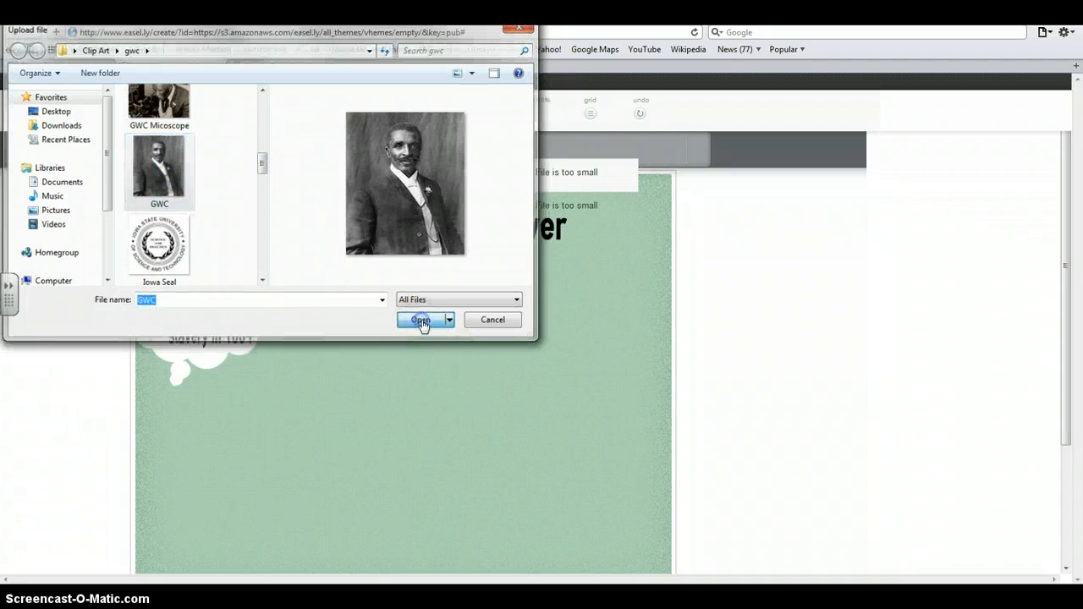
- Place the uploaded portrait on the canvas below the title, beside the thought bubble, and enlarge it to nearly twice its size
click(66, 264)
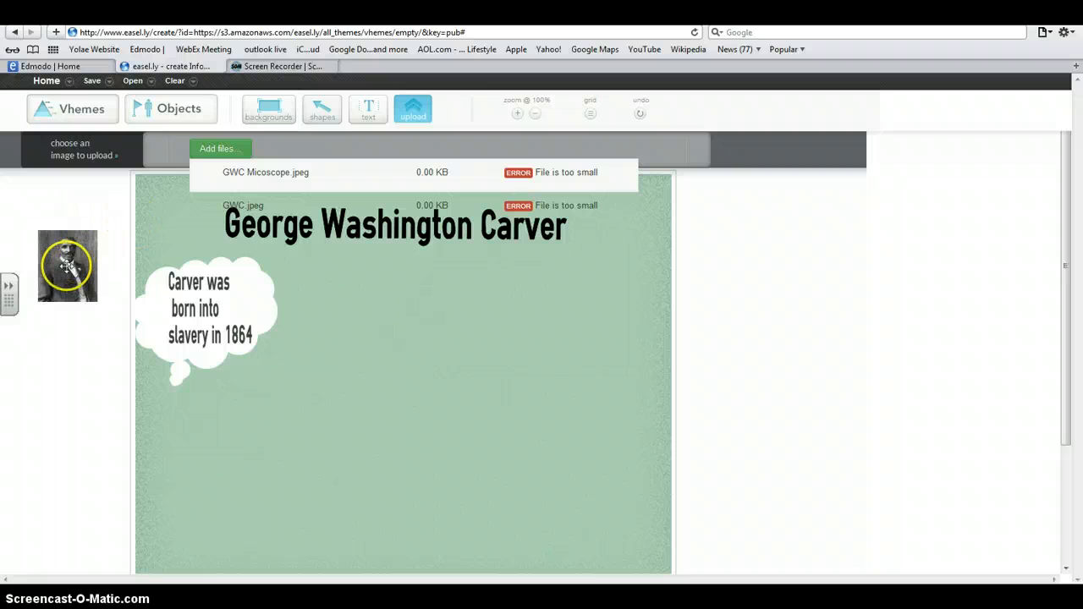
drag(66, 265, 315, 298)
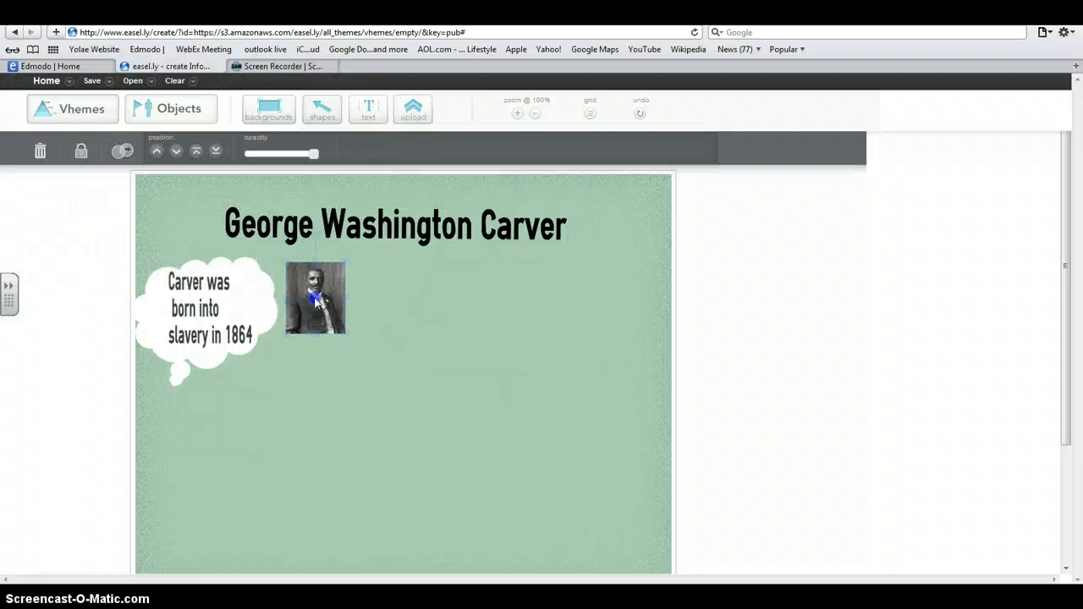
drag(345, 331, 358, 360)
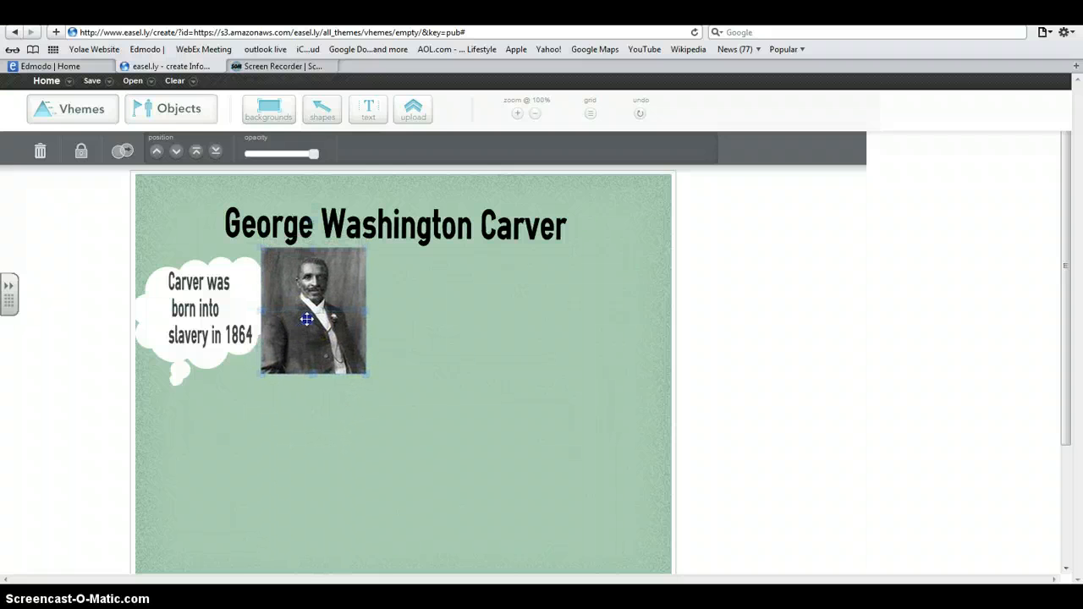